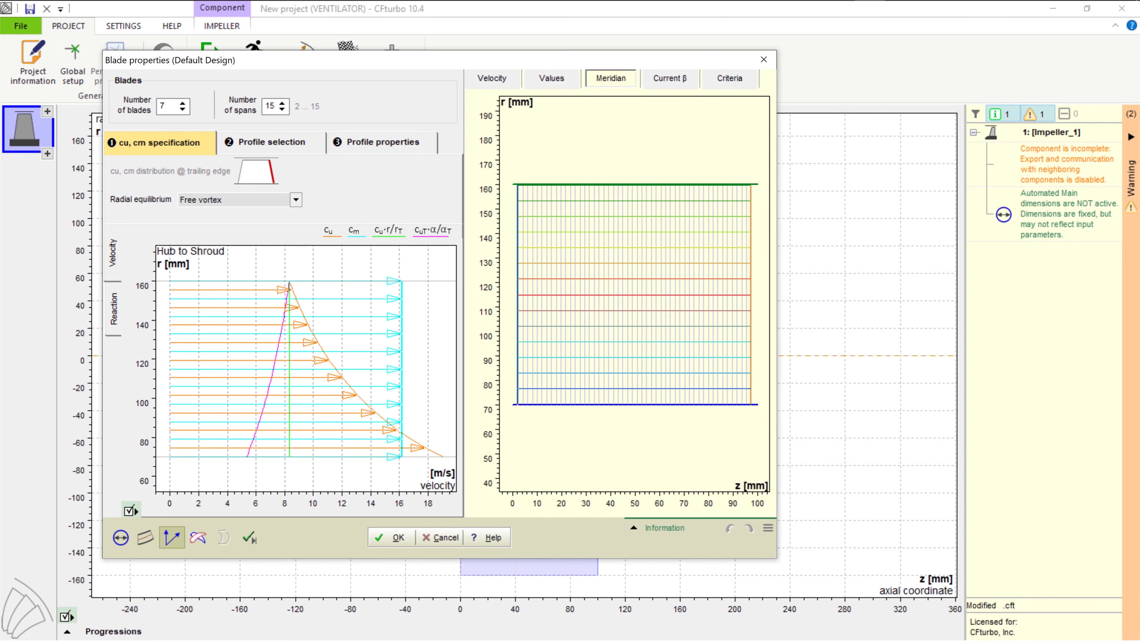
- Set the impeller's number of blades to 5
click(182, 110)
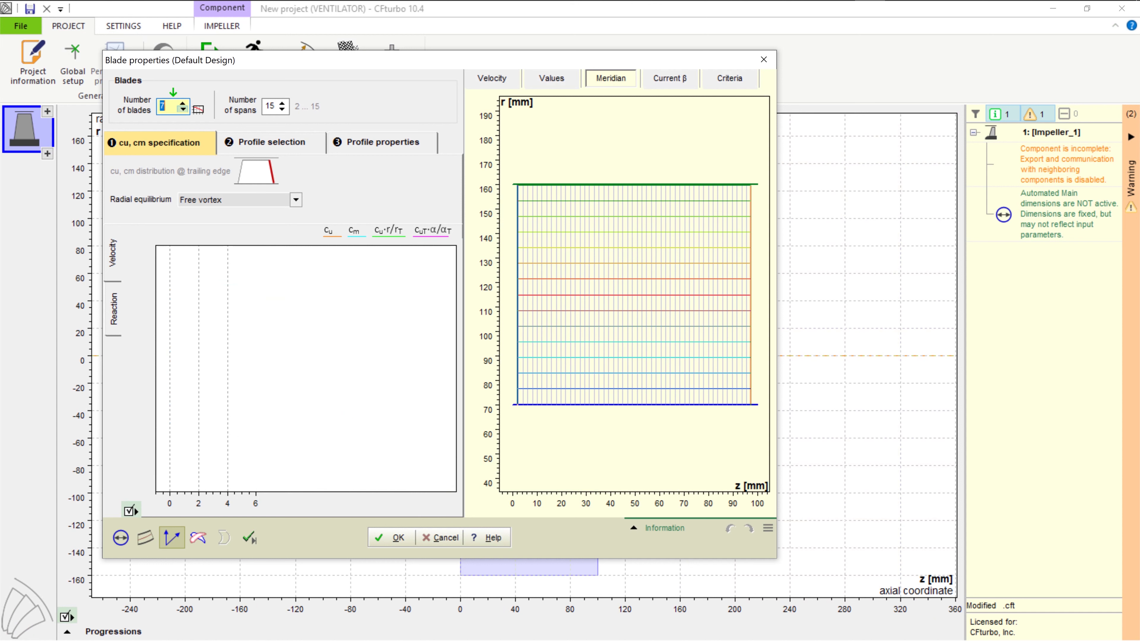
click(183, 110)
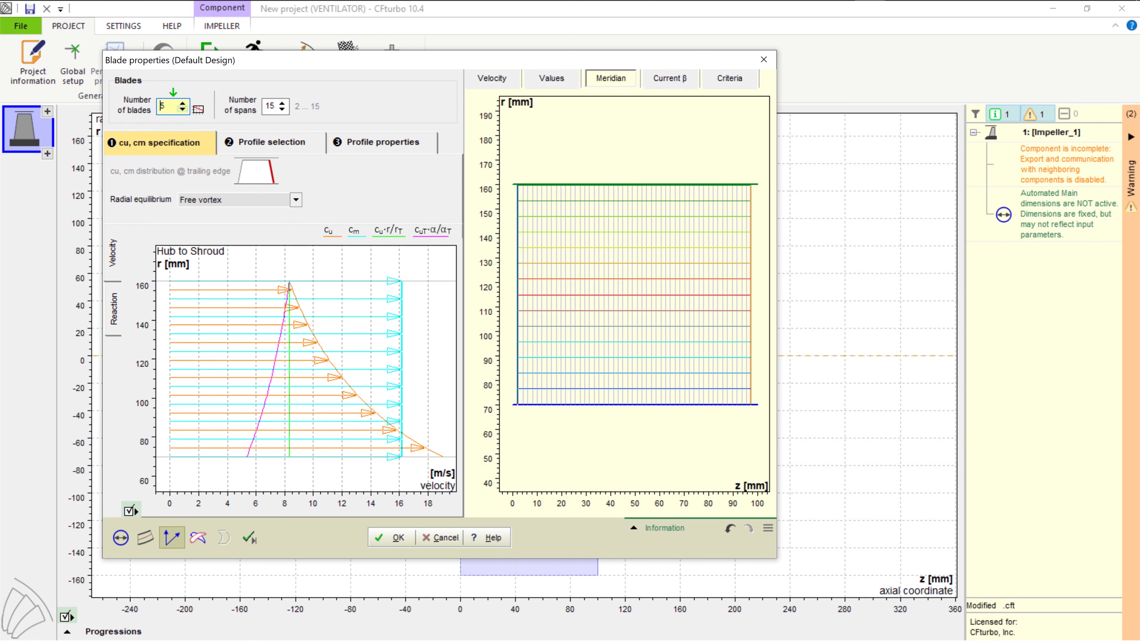
- Switch the radial equilibrium to Variable load and reshape the cu distribution to about 8.3 m/s at the hub and 10.9 m/s at the shroud
click(296, 200)
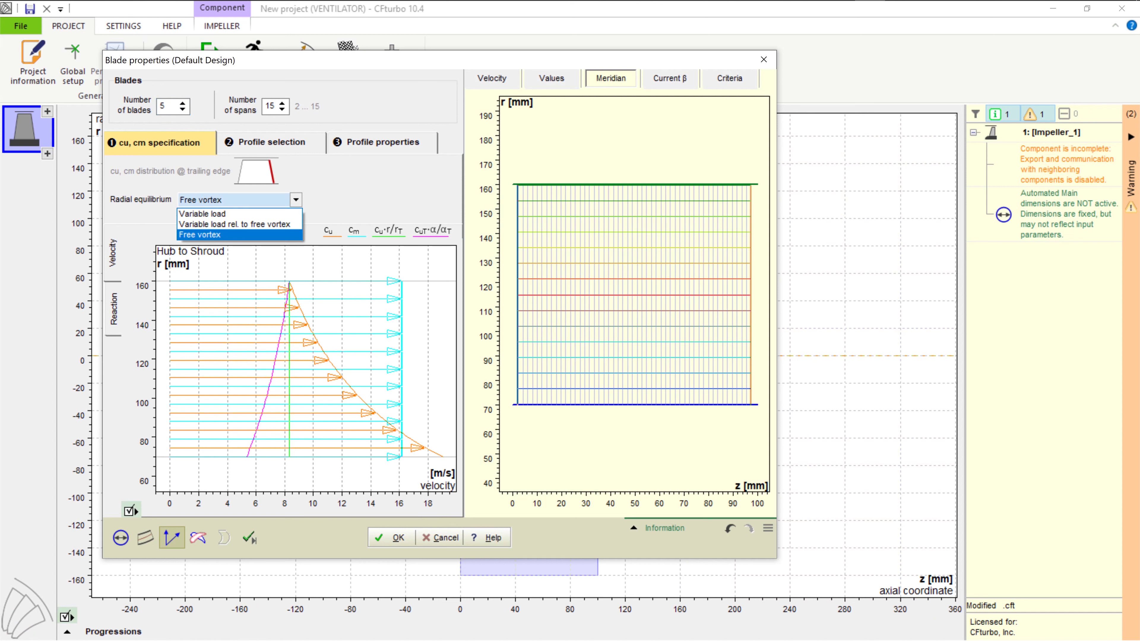
click(233, 214)
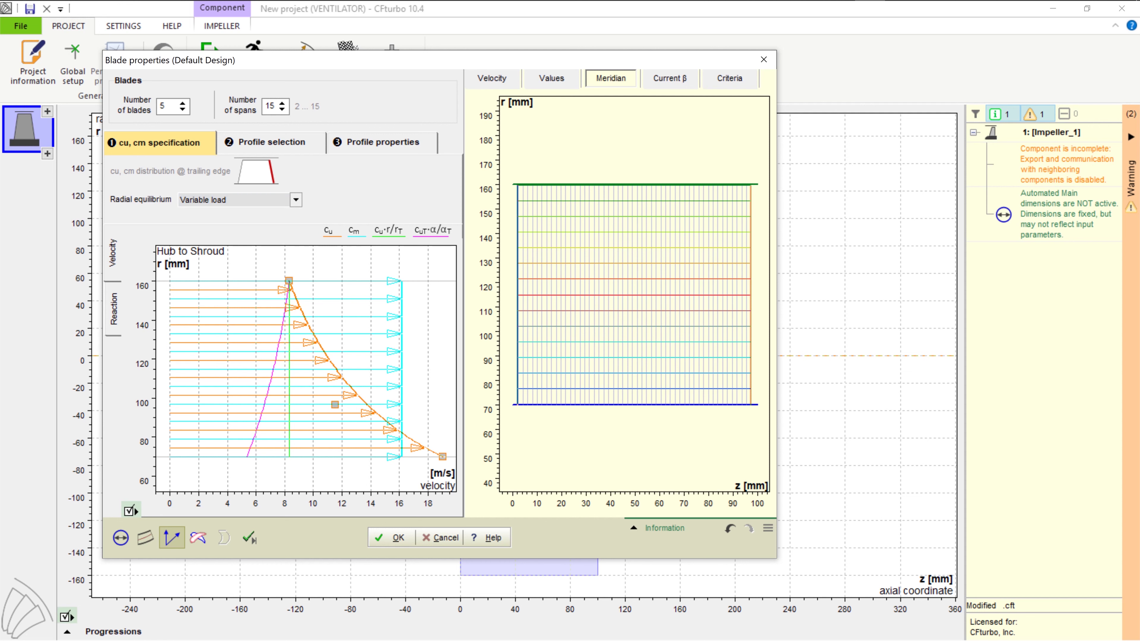
drag(443, 456, 290, 457)
drag(288, 280, 326, 280)
- Assign the NACA 6509 profile from the NACA 4 Digit group to the blade spans, starting at the hub
click(272, 142)
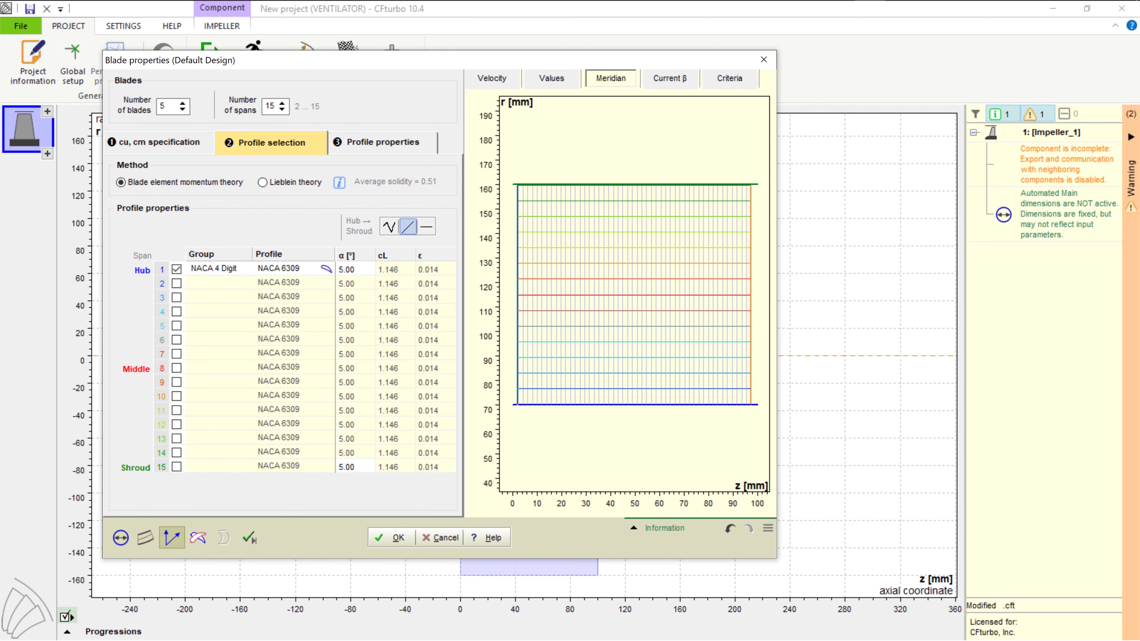
click(326, 269)
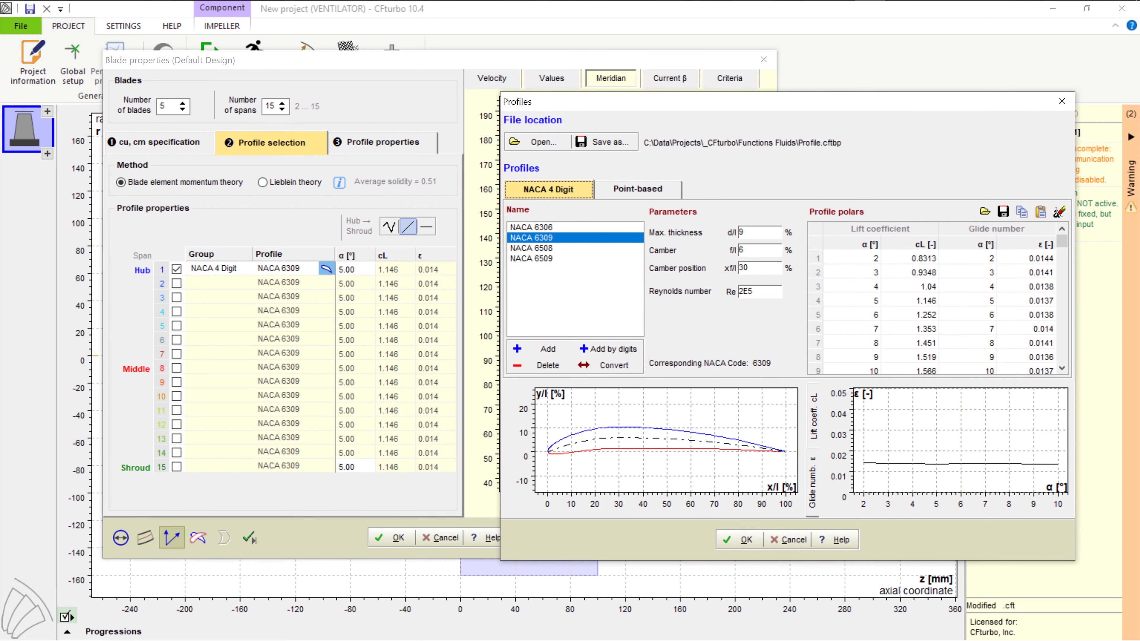
click(532, 248)
click(531, 259)
click(638, 189)
click(549, 189)
click(532, 259)
click(738, 540)
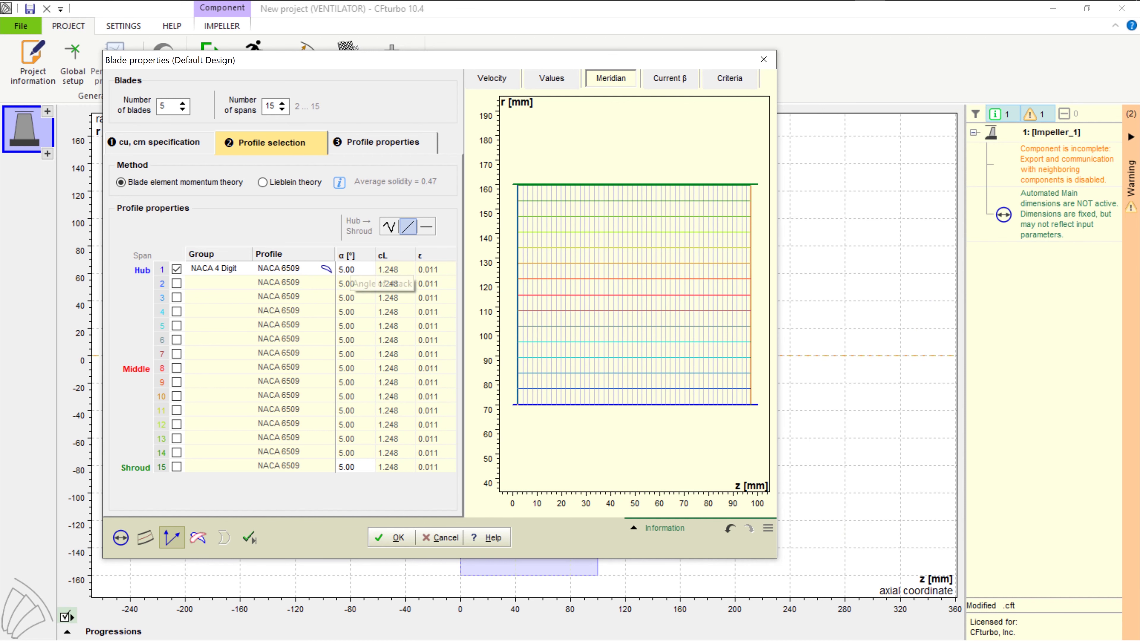
- Examine the calculated profile properties, velocity triangles, span values, blade angle curves and available design criteria
click(383, 142)
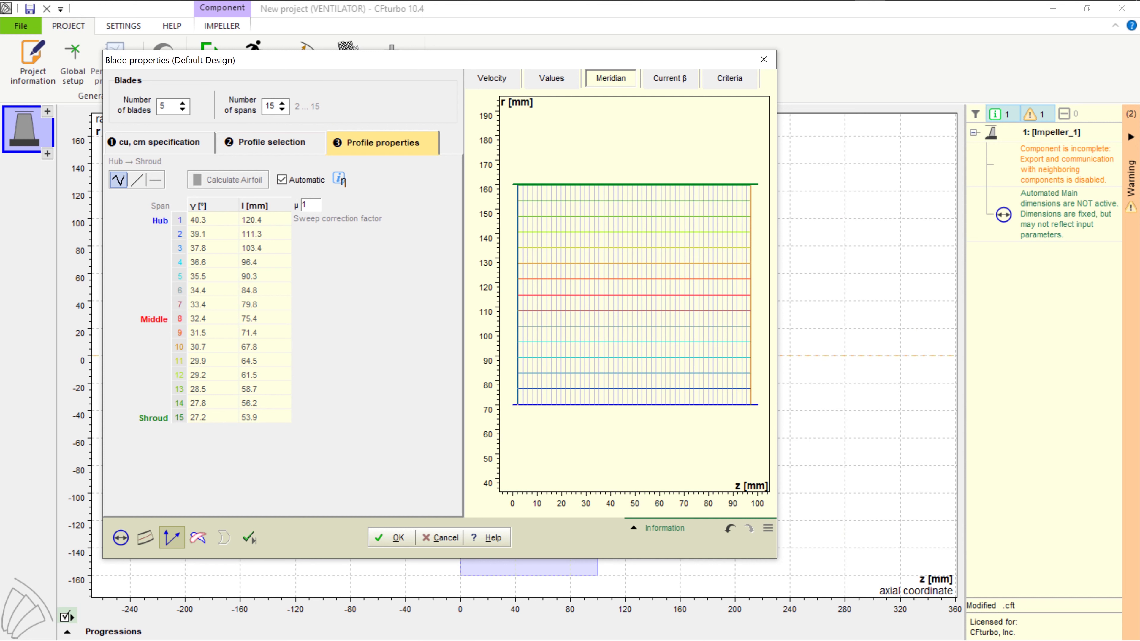
click(492, 78)
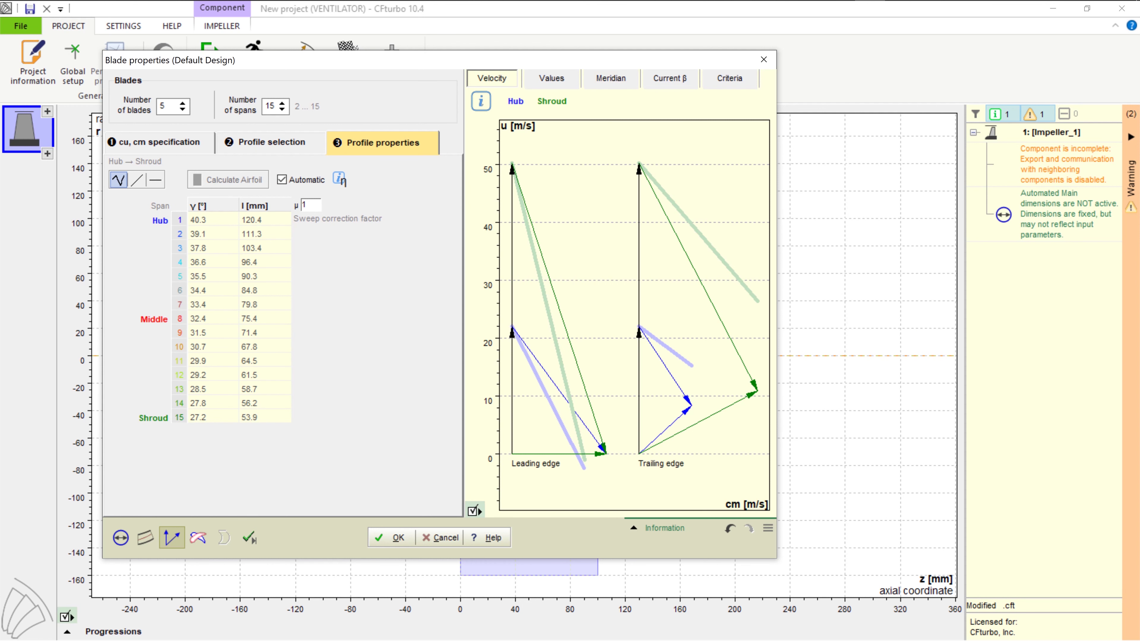
click(551, 78)
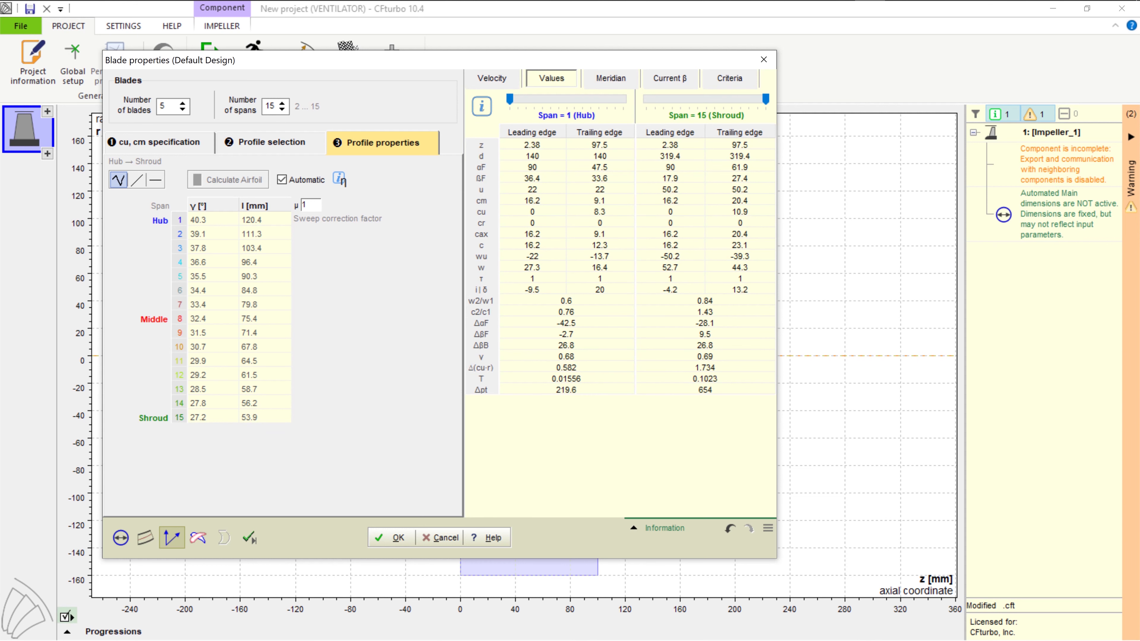
click(670, 78)
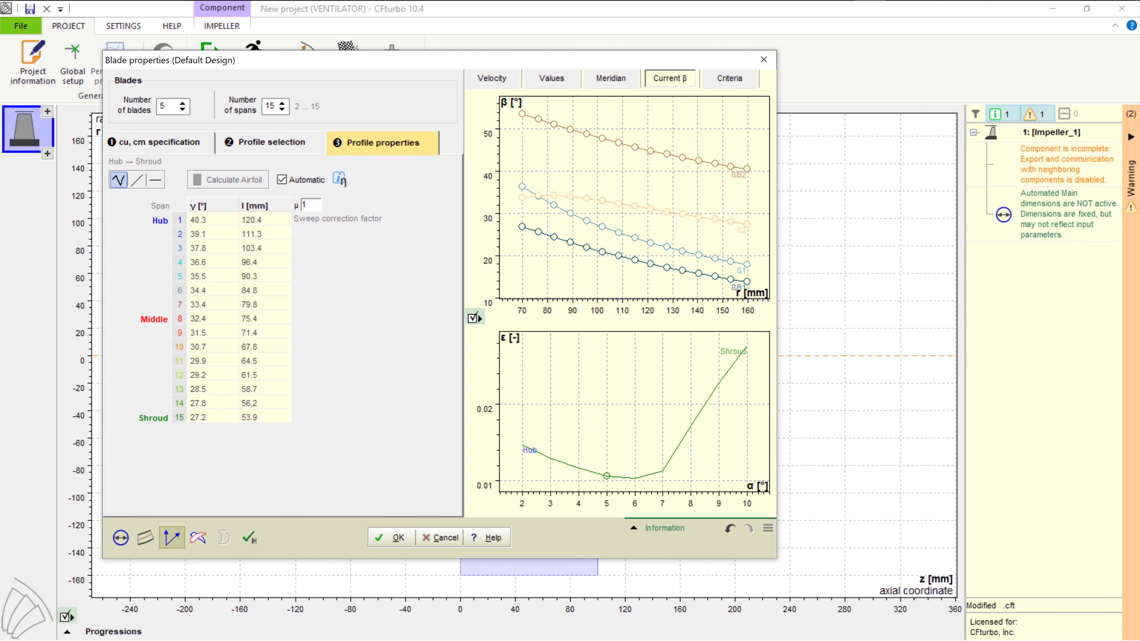
click(730, 78)
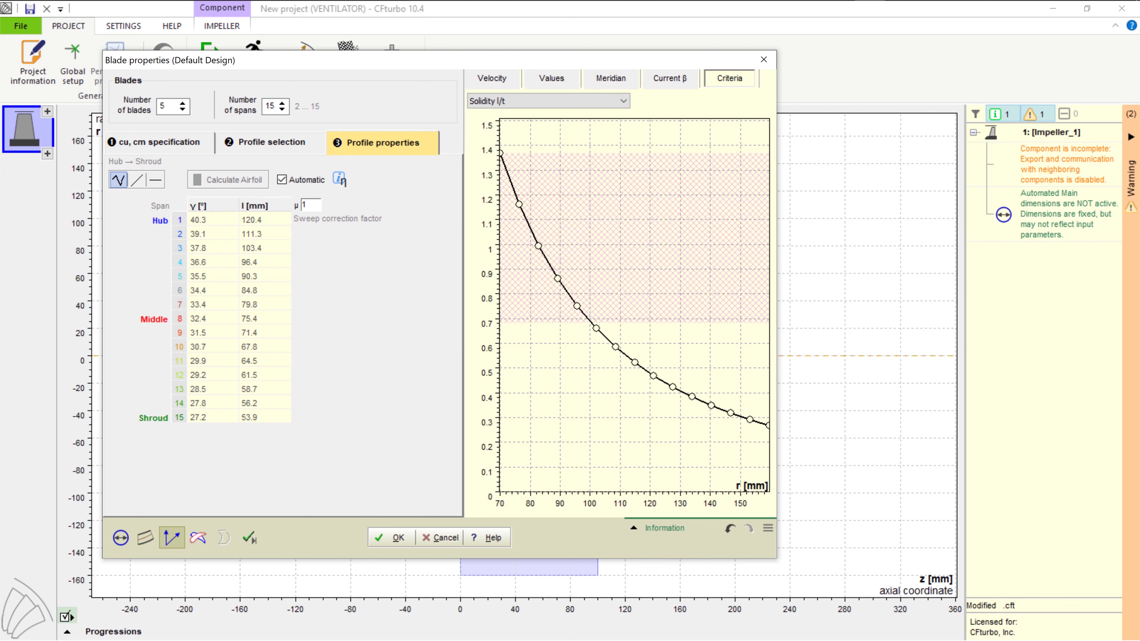
click(623, 101)
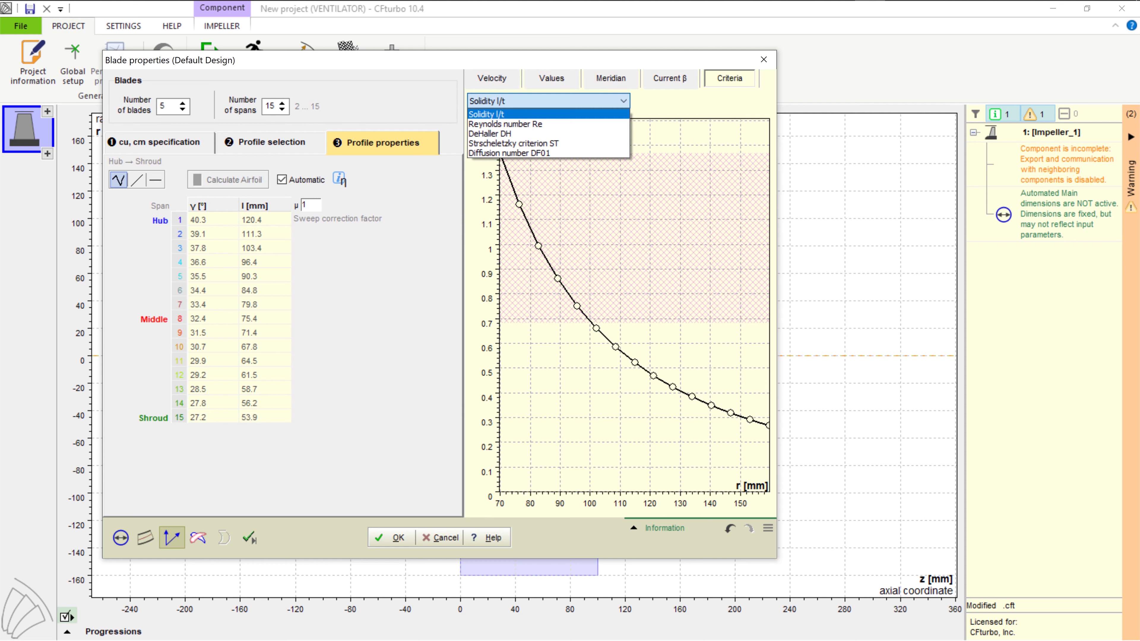
key(Escape)
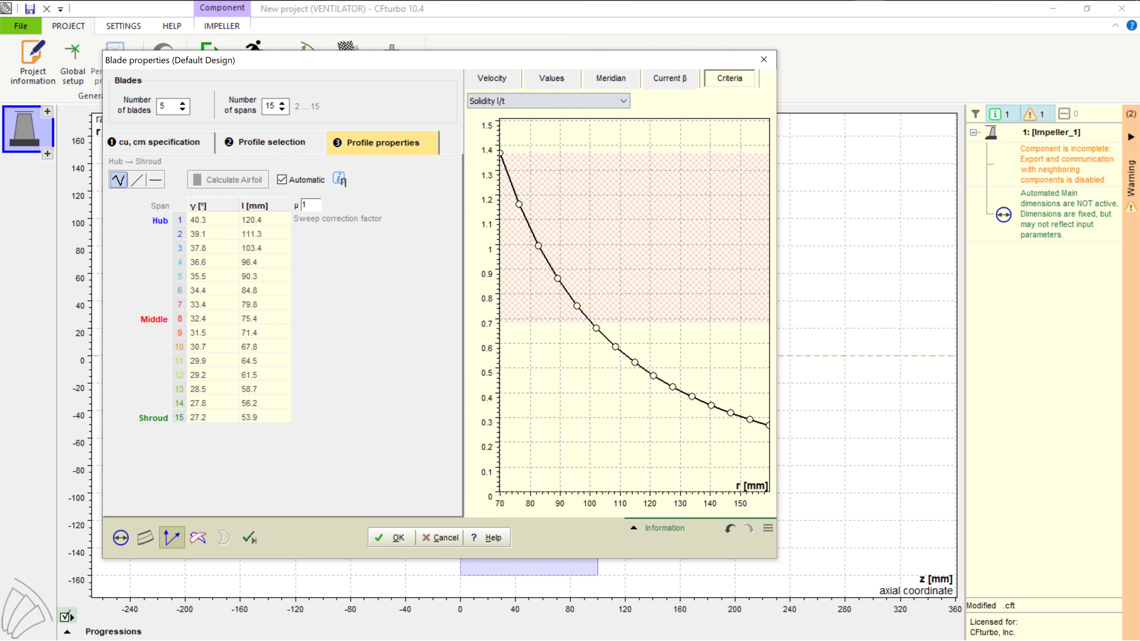
click(671, 78)
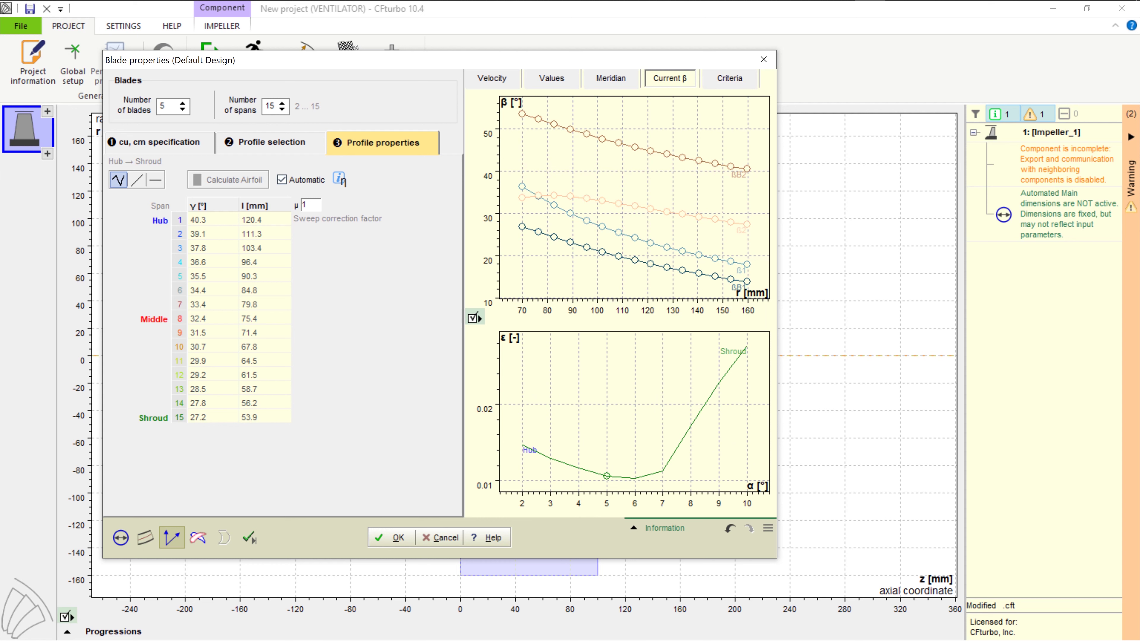
- Disable automatic airfoil calculation, make the hub-to-shroud distribution linear with chord lengths of 100 mm at the hub and 70 mm at the shroud, and accept
click(281, 179)
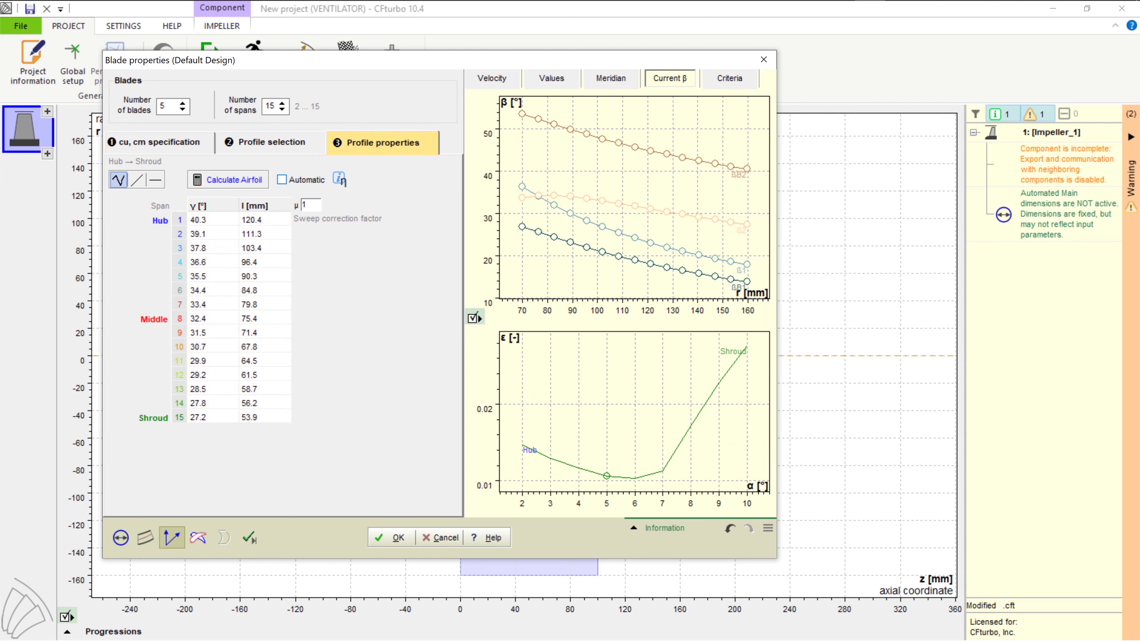
click(137, 179)
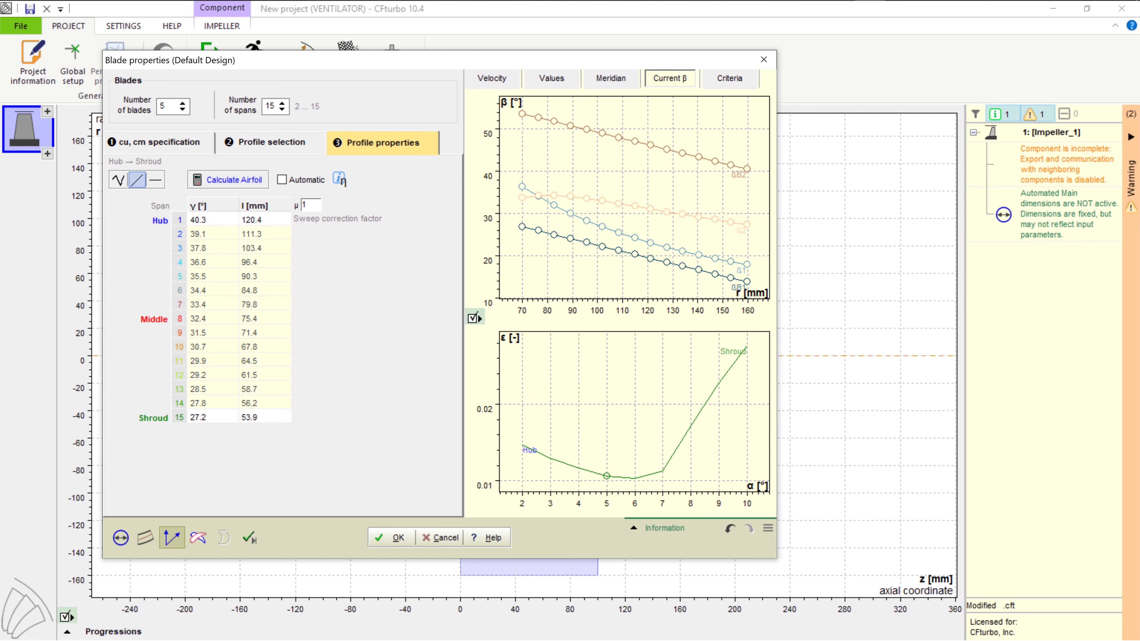
click(255, 220)
drag(264, 219, 245, 219)
text(00)
key(Return)
text(70)
key(Return)
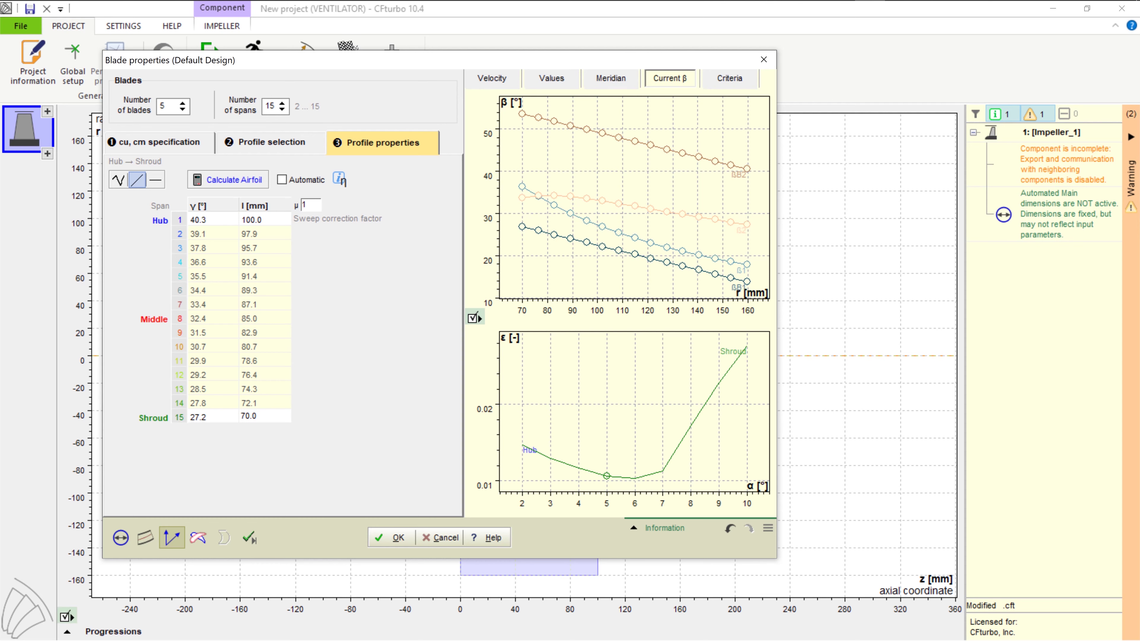
click(390, 538)
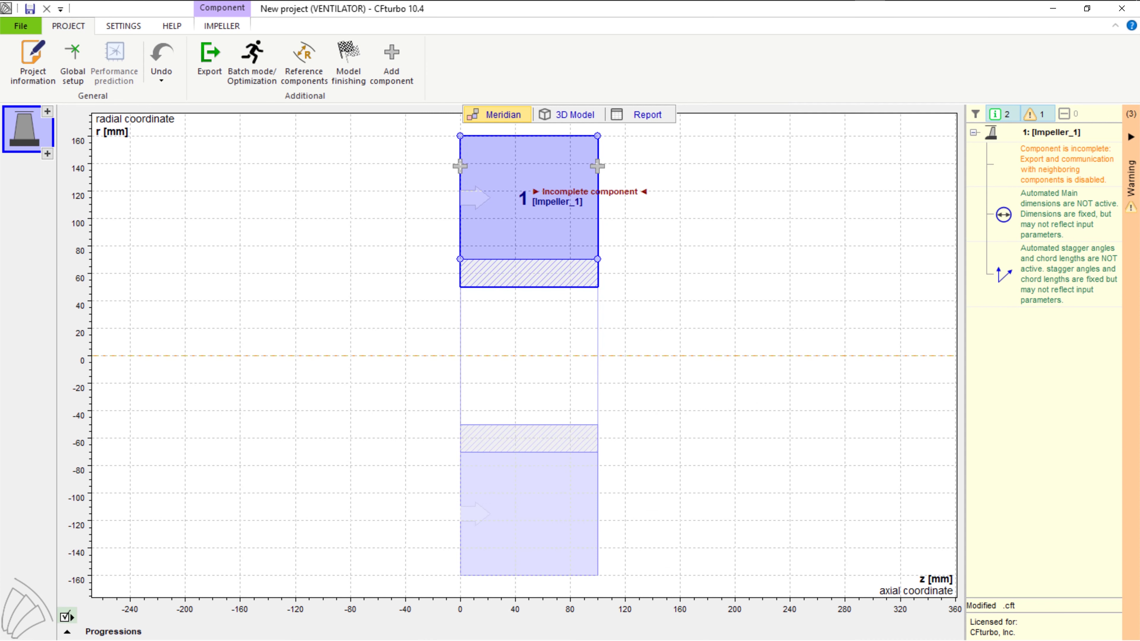
- Set the trailing edge relative thickness of the blade profiles to 1 % and accept the profile design
click(222, 26)
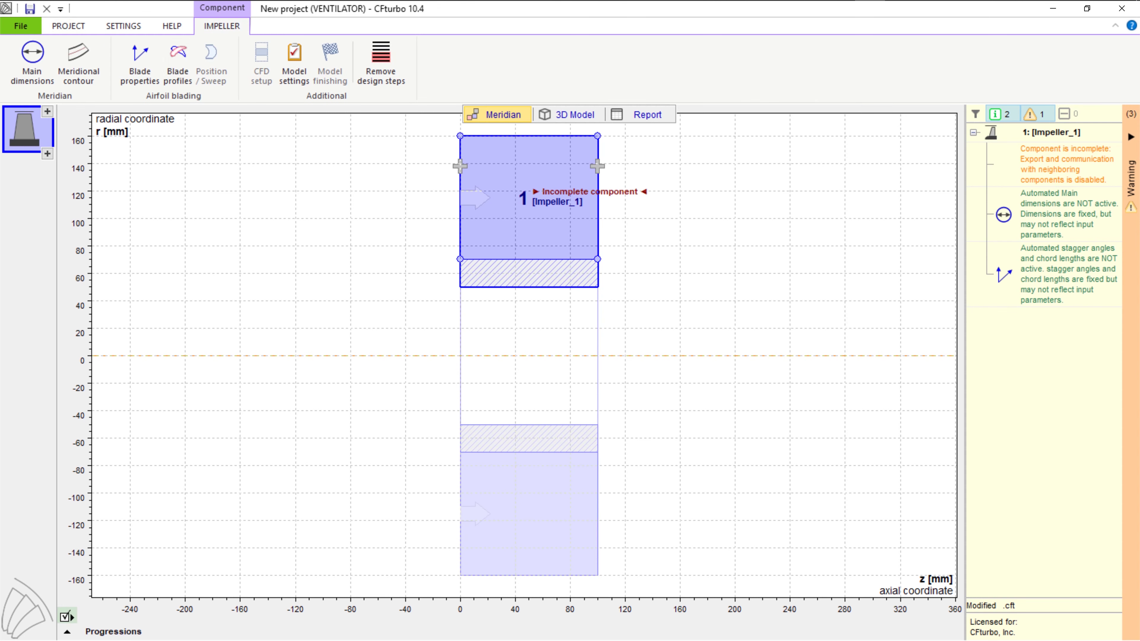
click(177, 63)
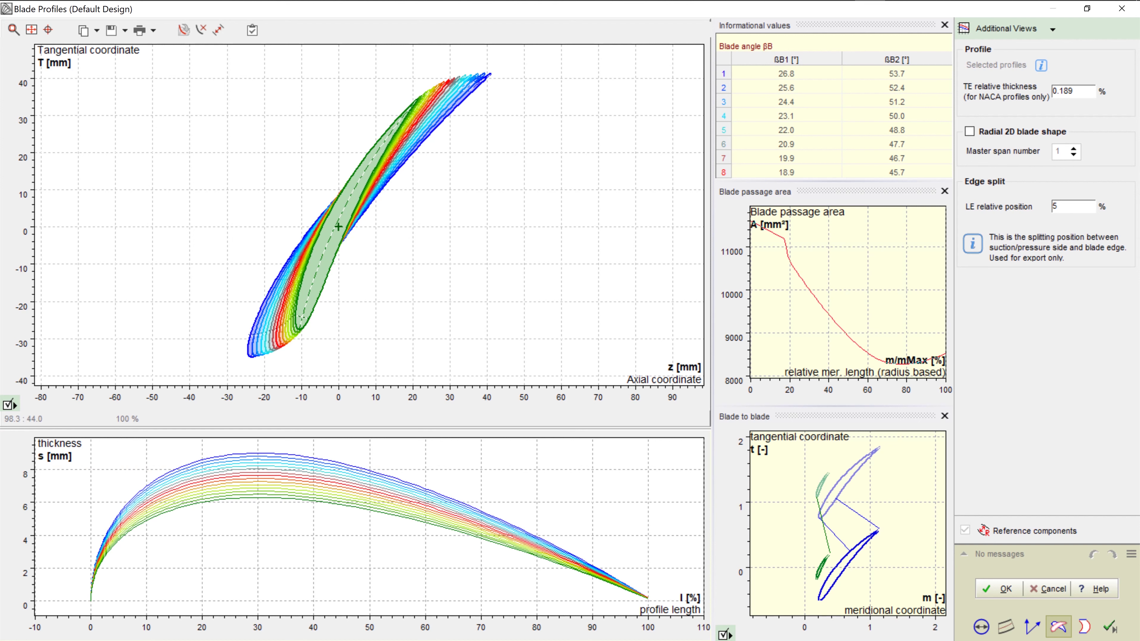
click(1076, 91)
key(ctrl+a)
text(1)
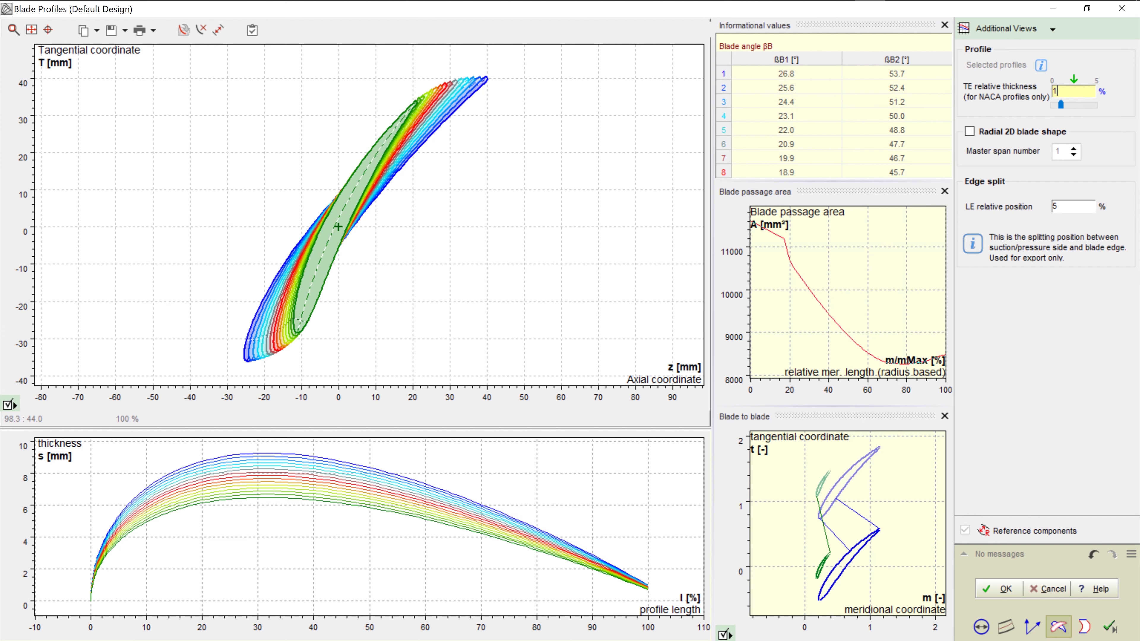
click(1053, 28)
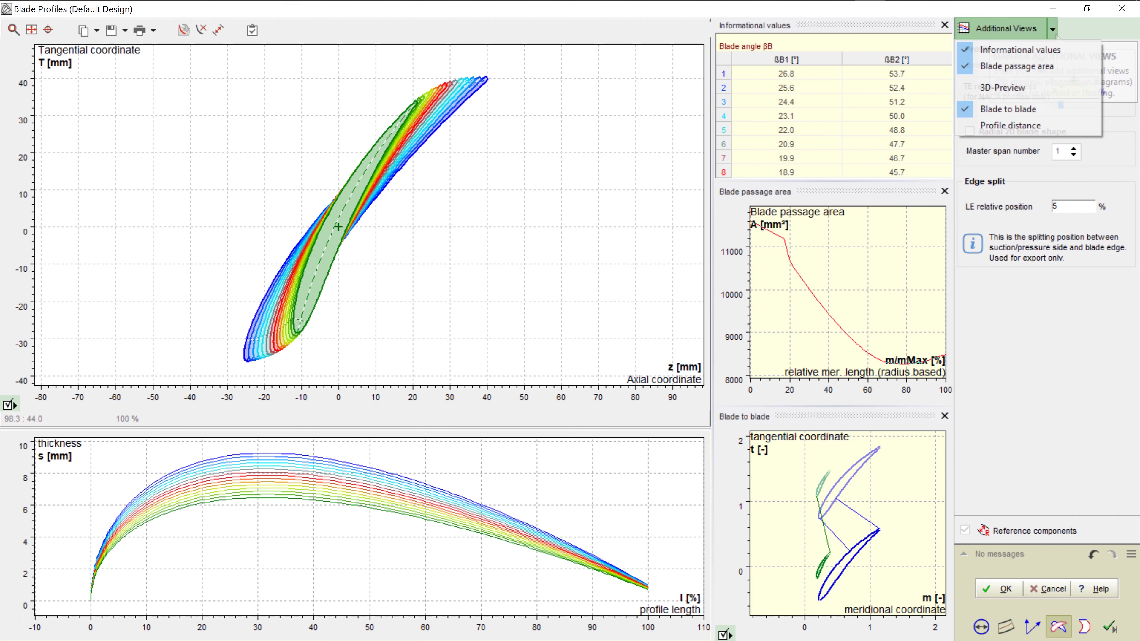
click(1053, 30)
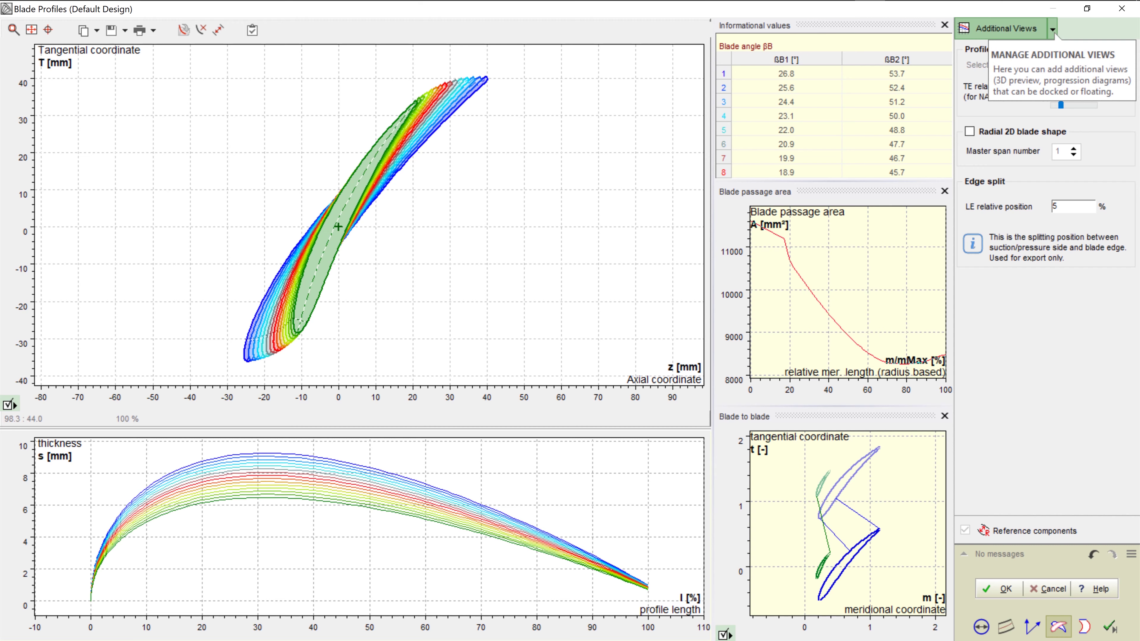
click(1000, 589)
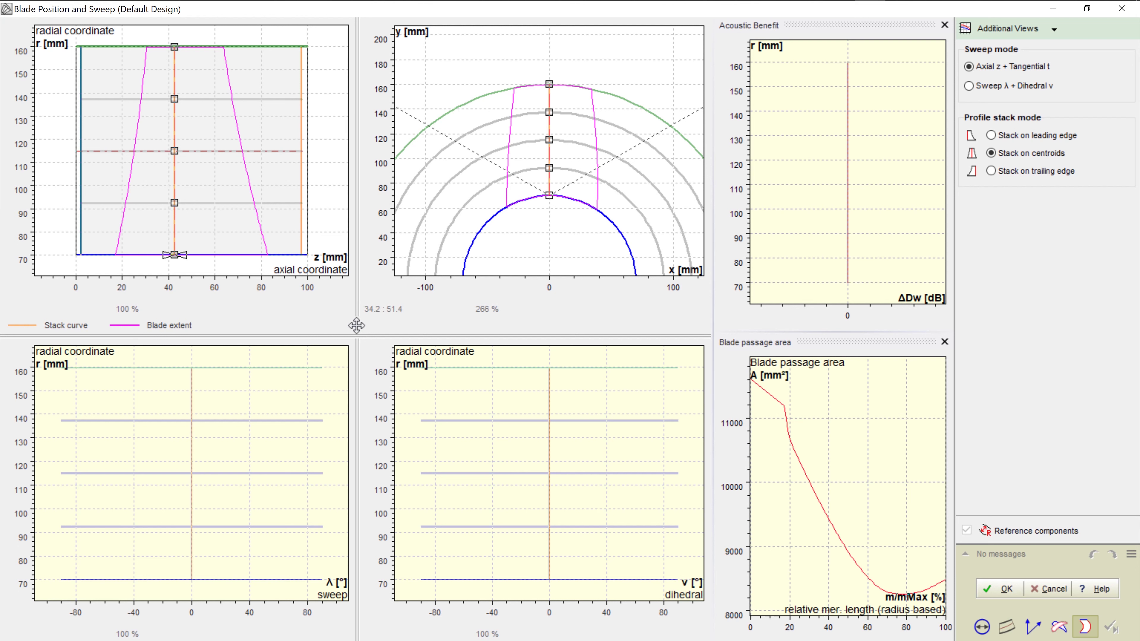
- Bow the blade's stack curve axially by shifting its three intermediate points about 4 to 6 mm downstream
drag(174, 202, 187, 203)
drag(175, 151, 183, 151)
drag(174, 99, 187, 99)
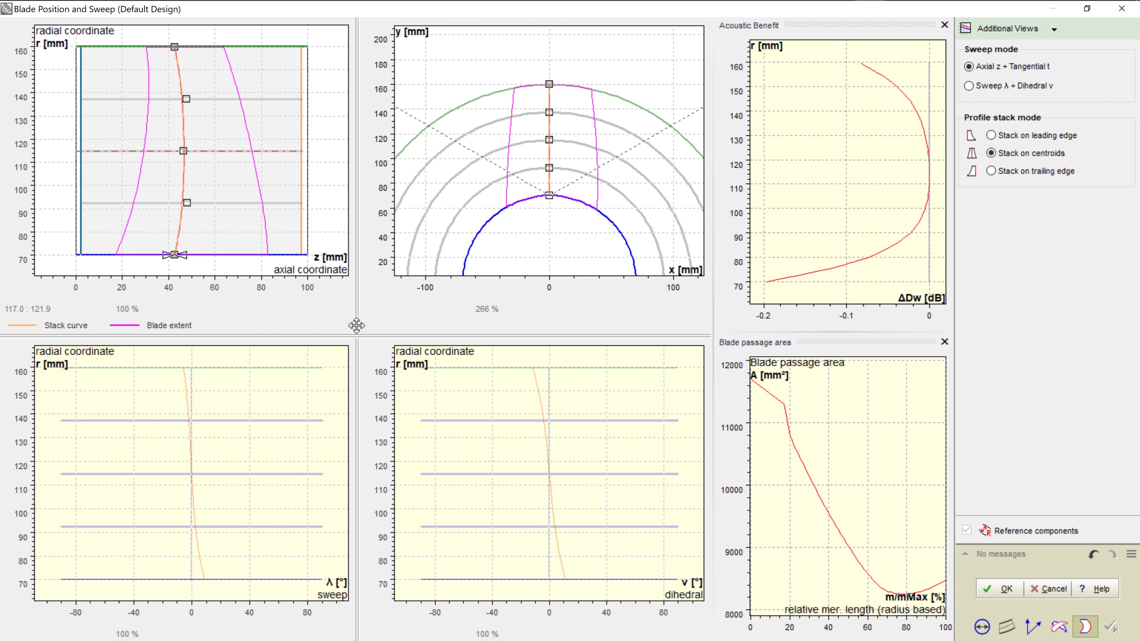
- Sweep the stack curve tangentially, its intermediate points about 7 to 10 mm towards positive x and its shroud end about 7 mm oppositely, and accept
drag(549, 112, 559, 168)
drag(549, 84, 540, 84)
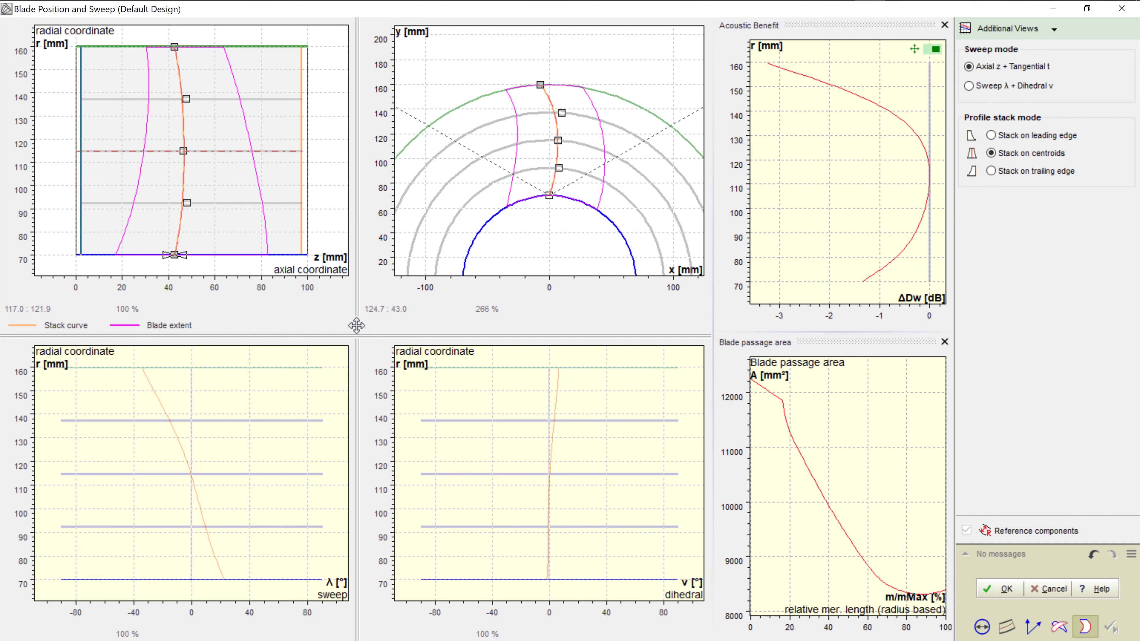
click(1001, 589)
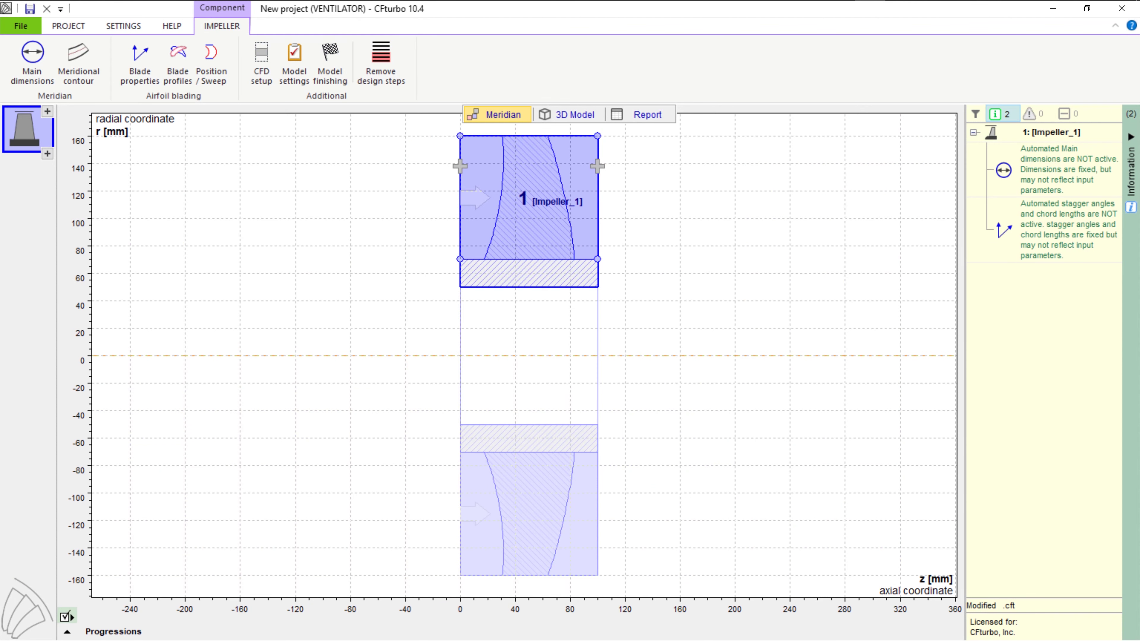
- Show the impeller as a 3D model and add a stator upstream of it, acknowledging the Global Setup note
click(568, 114)
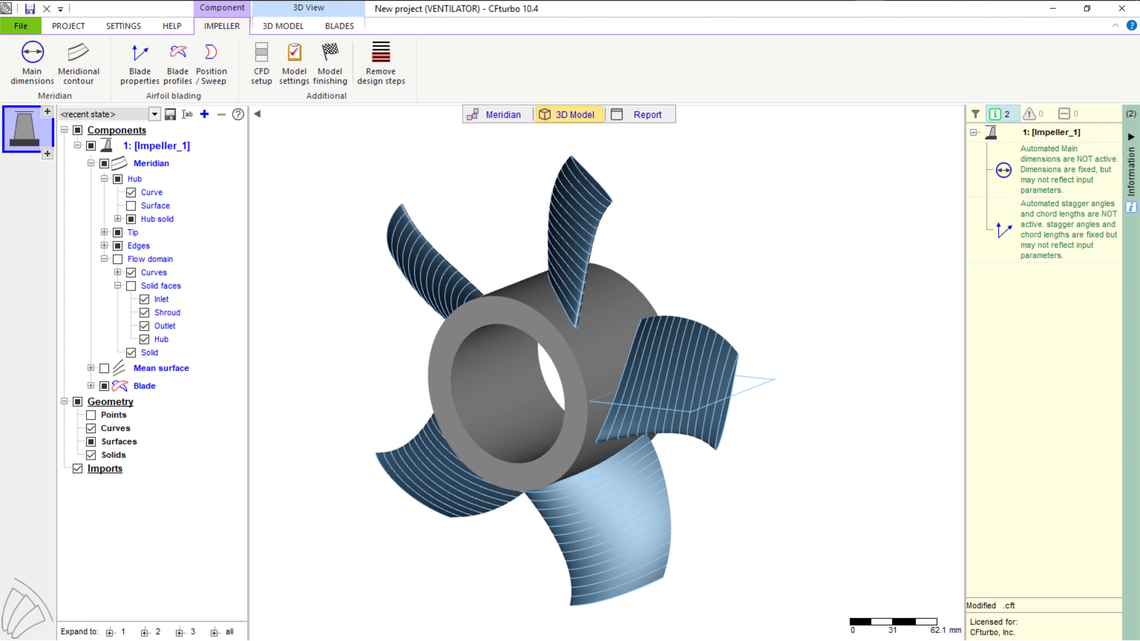
click(47, 111)
click(106, 168)
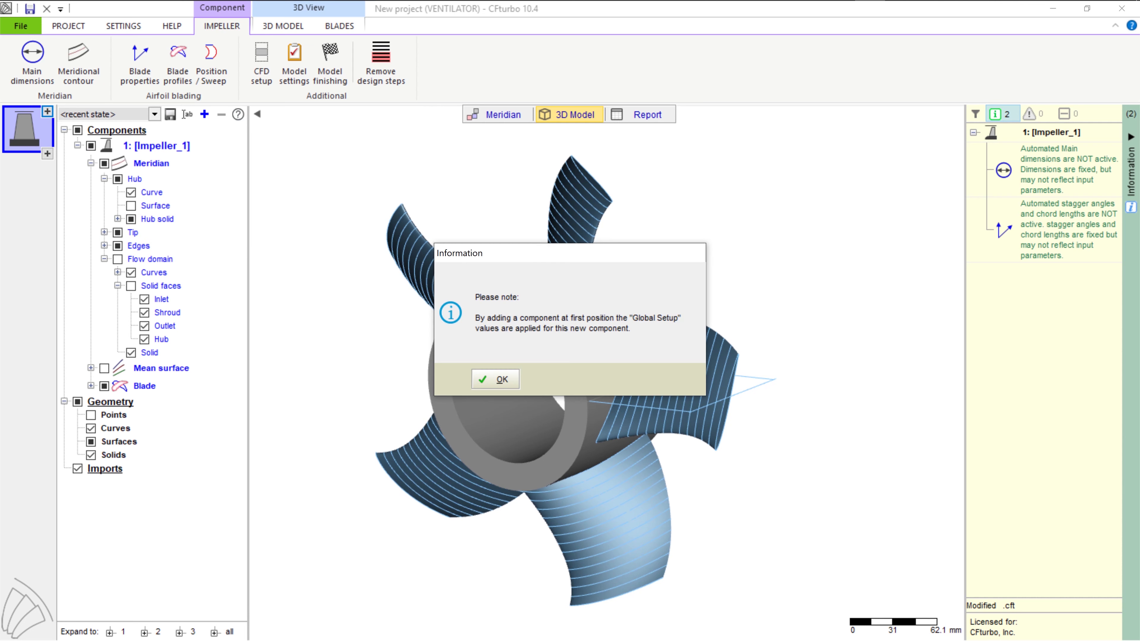
key(Return)
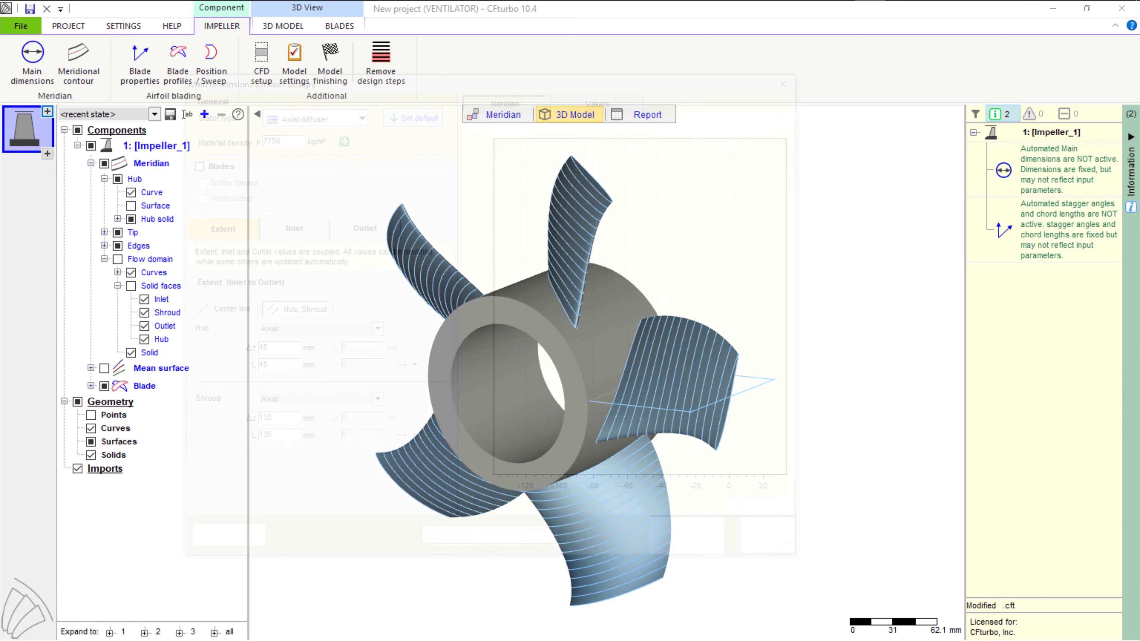
- Place the stator's inlet interface at z = -200 mm for hub and shroud, set the hub radius to 0 mm, and accept the dimensions
click(294, 232)
drag(285, 295, 269, 295)
text(200)
drag(284, 312, 269, 313)
text(200)
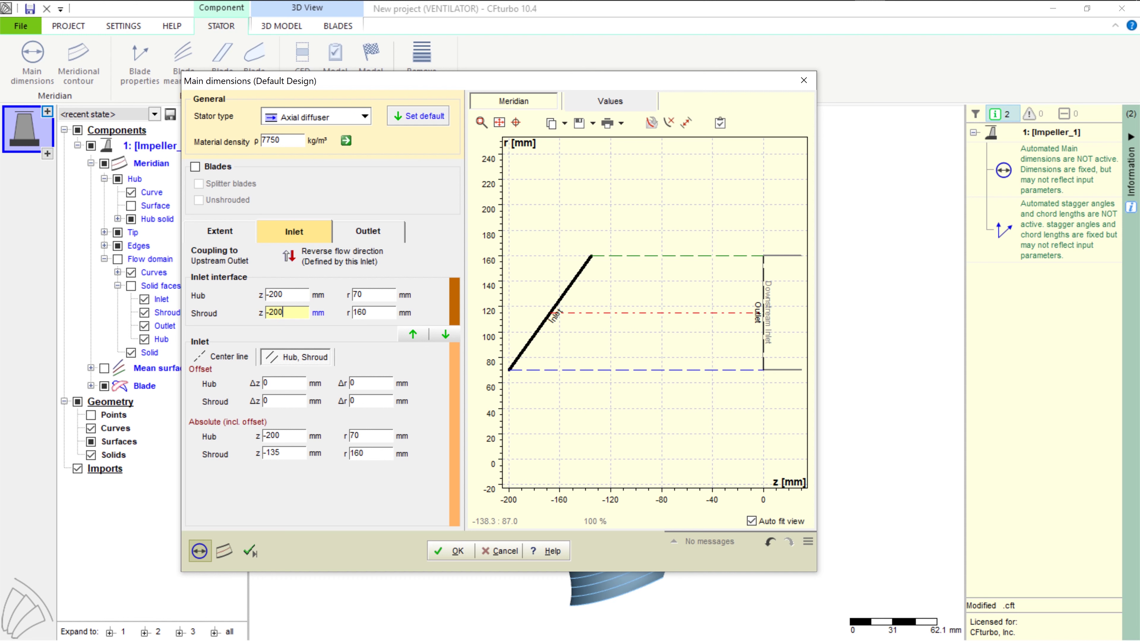
key(Tab)
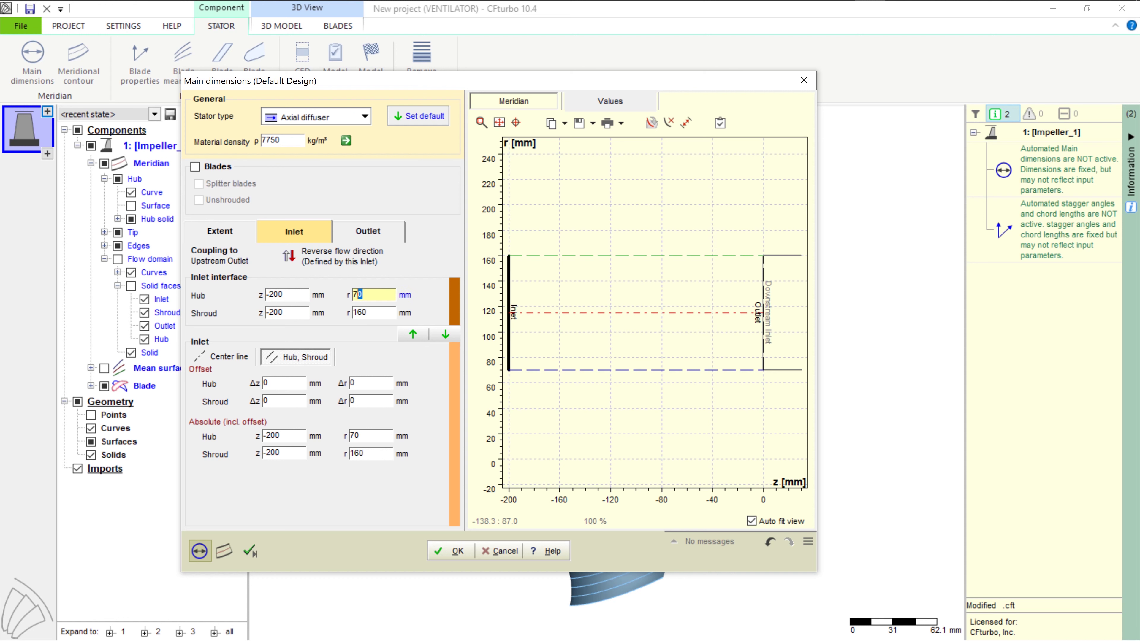
text(0)
click(250, 552)
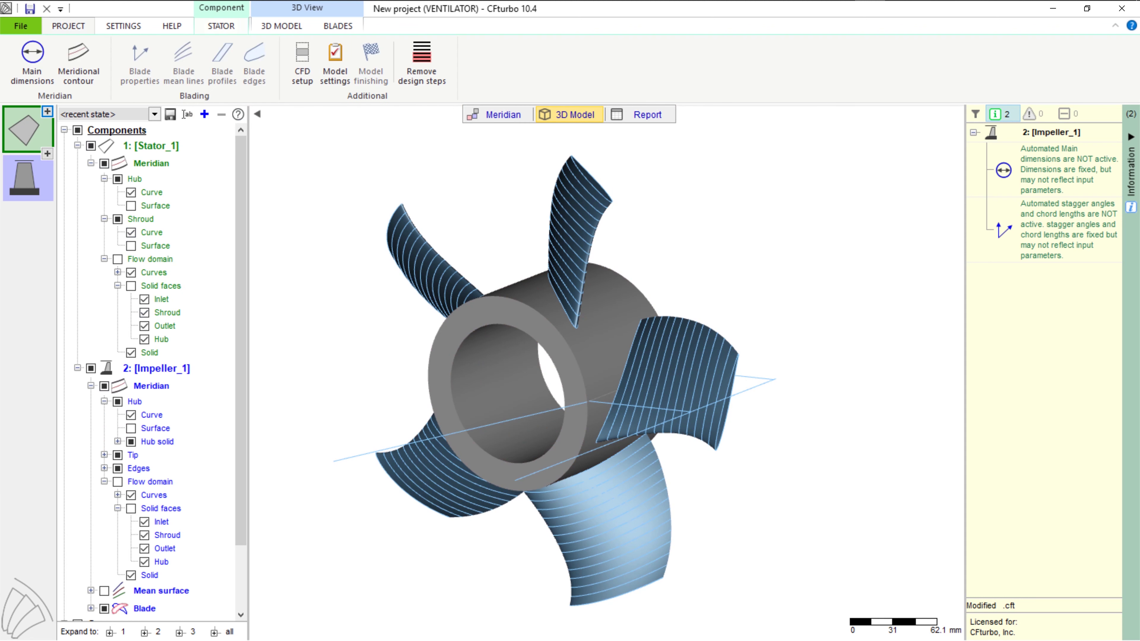
- Split the stator's hub contour into two segments in the meridional contour, with their junction at z = -70 mm on the axis
click(78, 63)
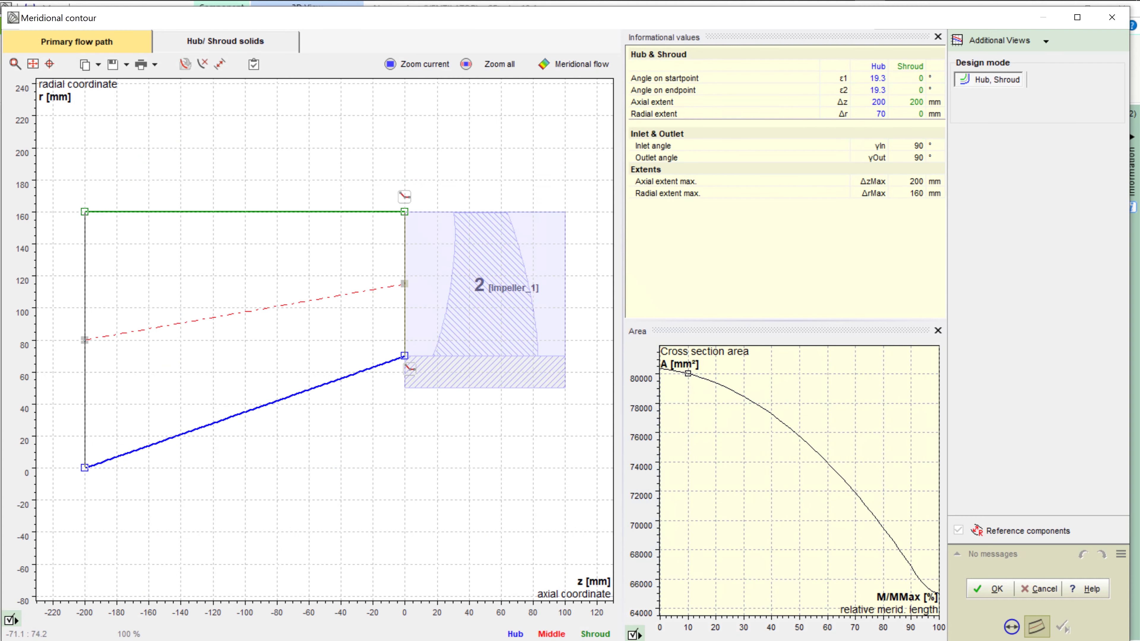
right_click(282, 399)
mouse_move(335, 496)
click(442, 514)
drag(325, 384, 308, 482)
double_click(293, 468)
text(70)
key(Return)
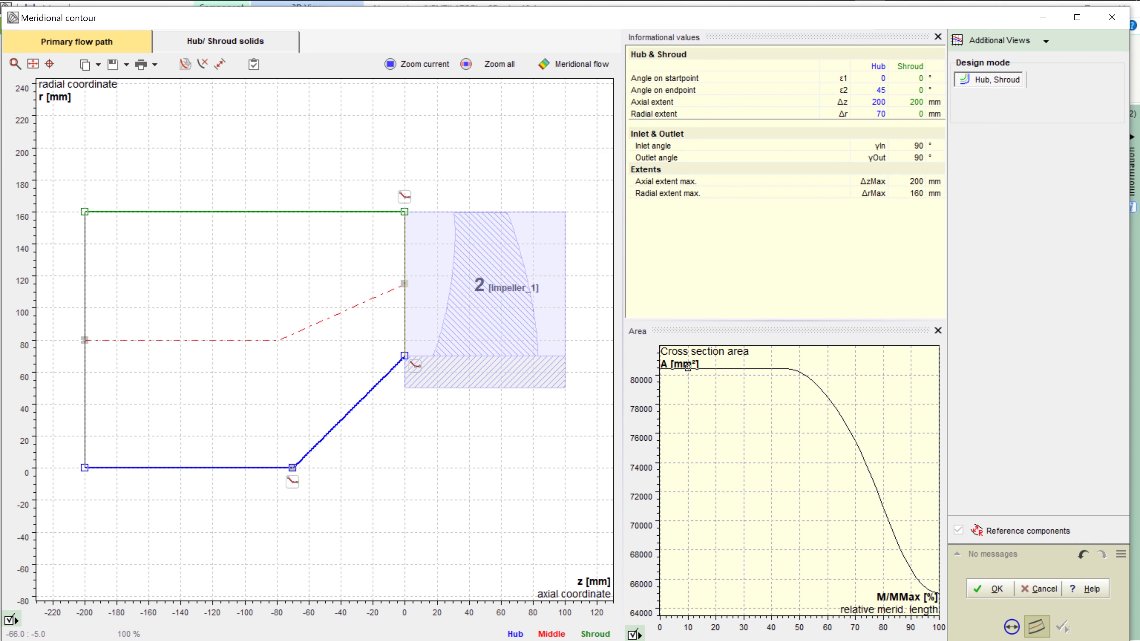
- Turn the hub's downstream segment into a Bezier curve with its corner point near z = -70, r = 70 mm, and join it tangentially to the impeller hub
right_click(358, 403)
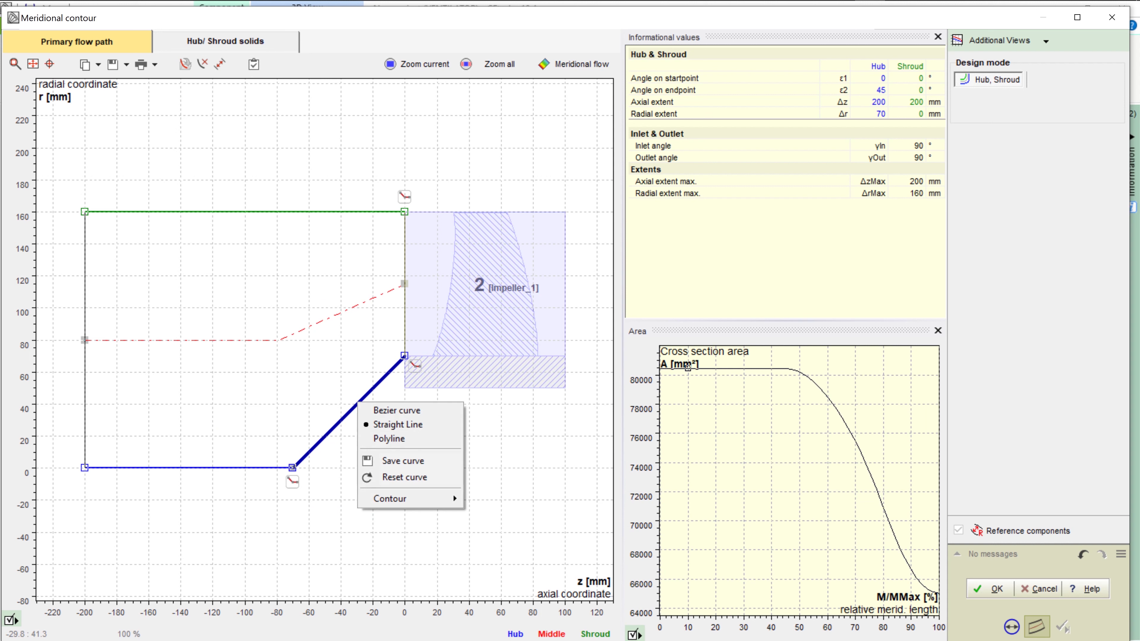
click(395, 410)
drag(349, 412, 293, 356)
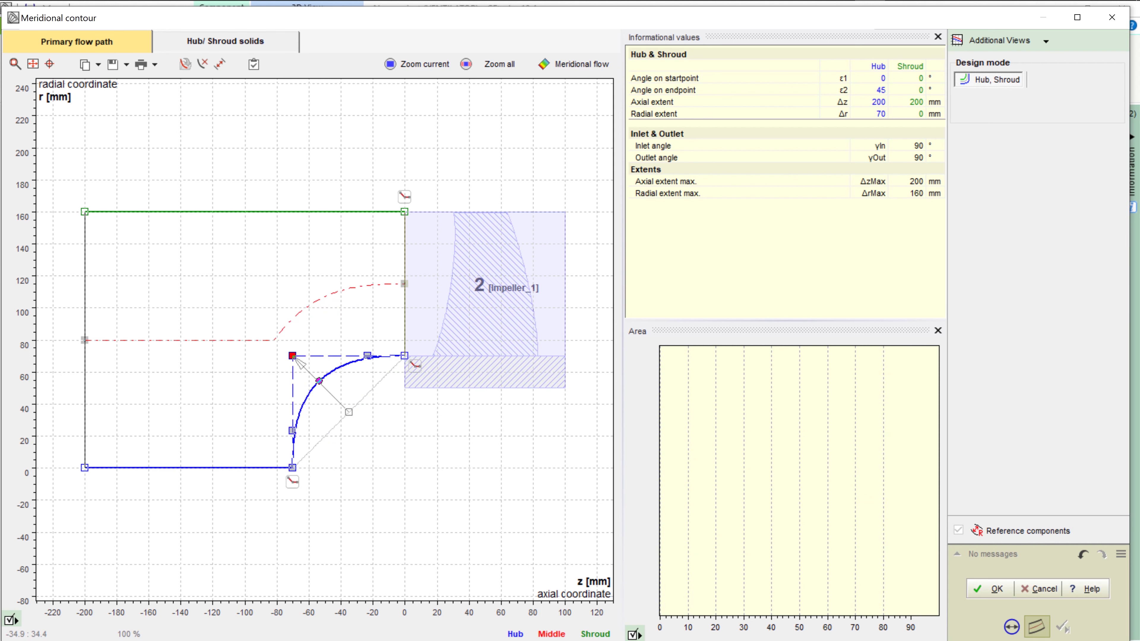
click(405, 370)
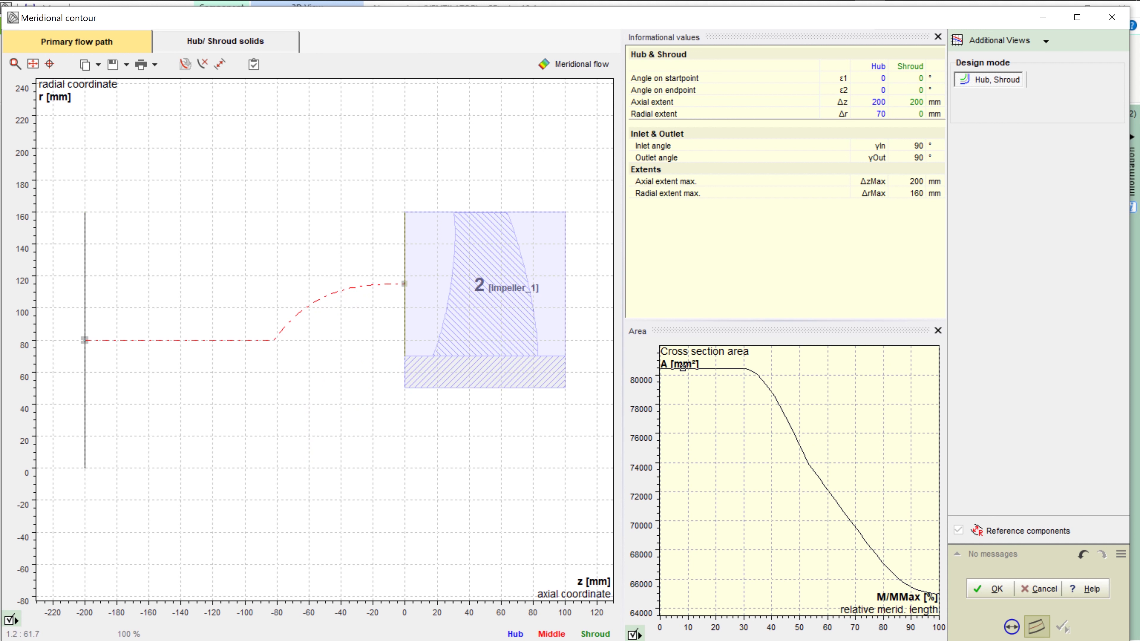
- Set the hub curve's start angle to 90° and move its two inner Bezier points close to the curve's ends
right_click(290, 389)
text(90)
click(358, 403)
drag(367, 356, 396, 356)
drag(292, 430, 292, 456)
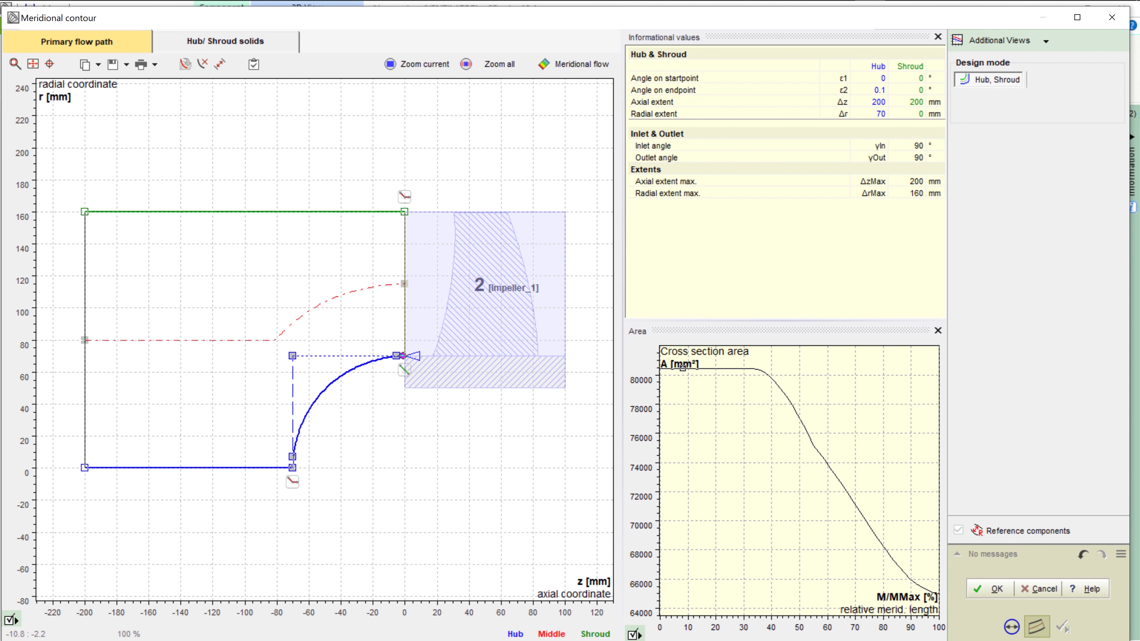
- Activate solid design for the stator, set the hub solid's inner corner at the outlet to r = 50 mm, and accept the contour
click(225, 41)
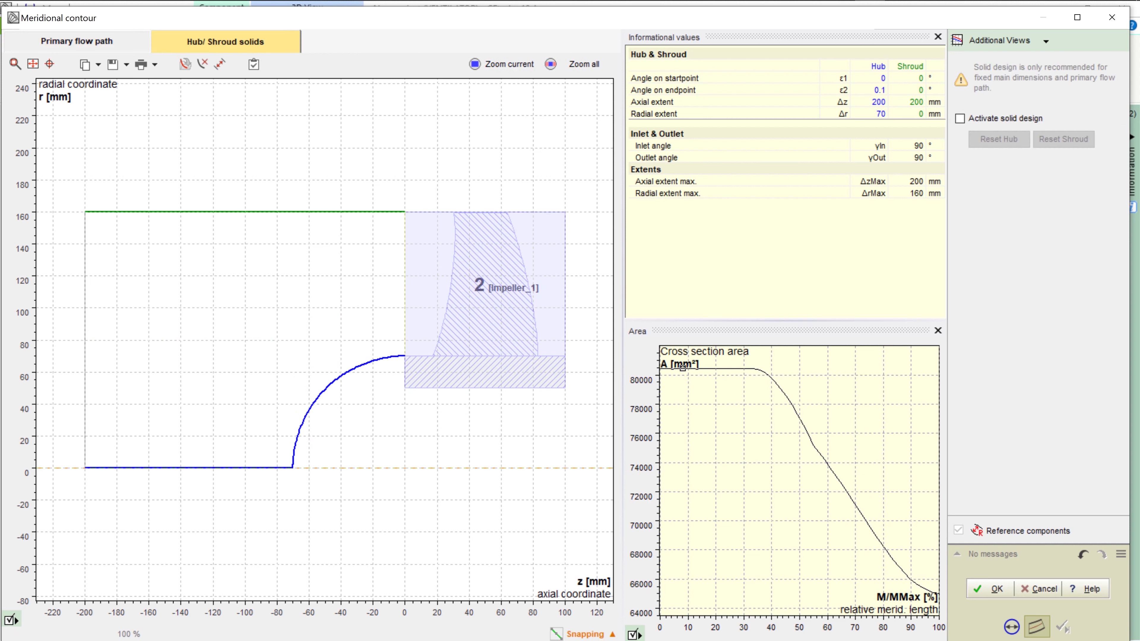
click(960, 119)
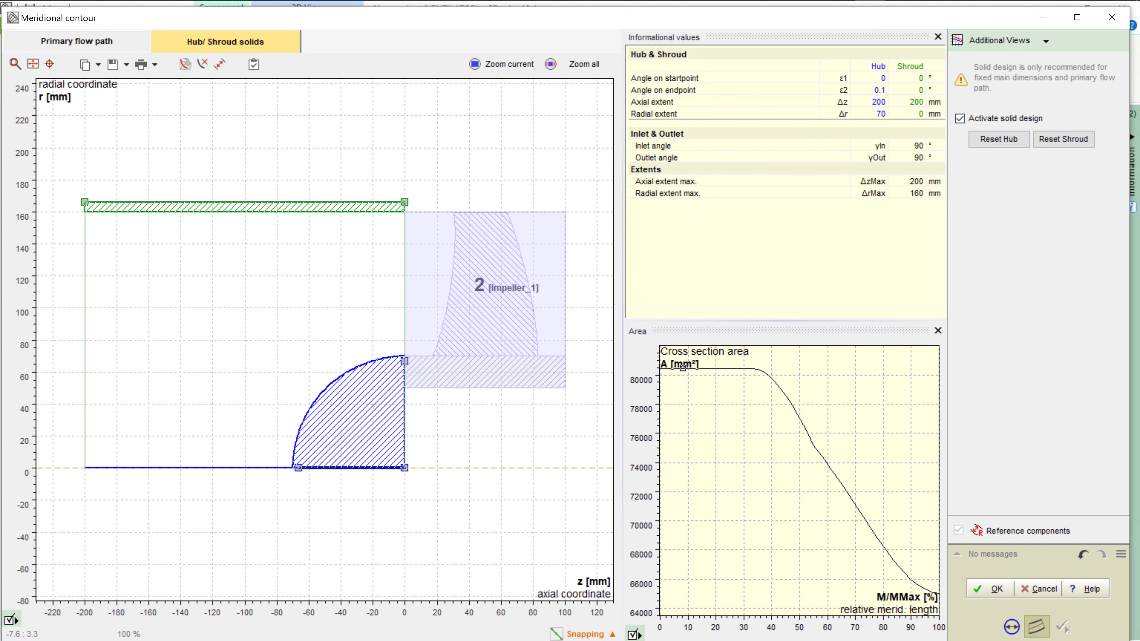
right_click(404, 468)
click(431, 474)
key(Tab)
text(50)
key(Return)
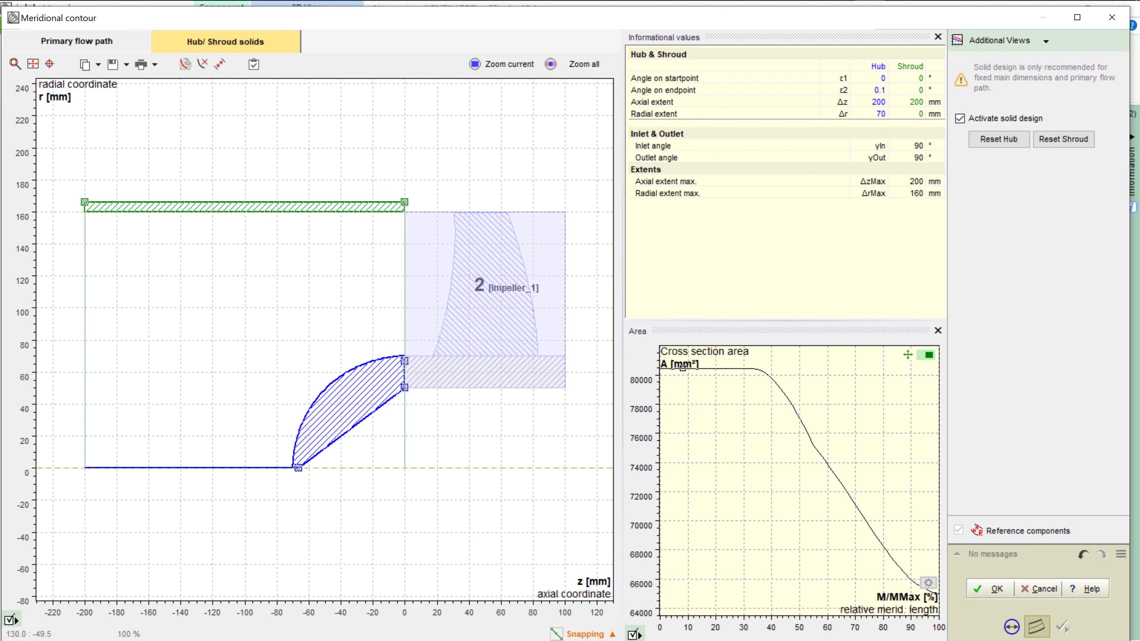
click(992, 589)
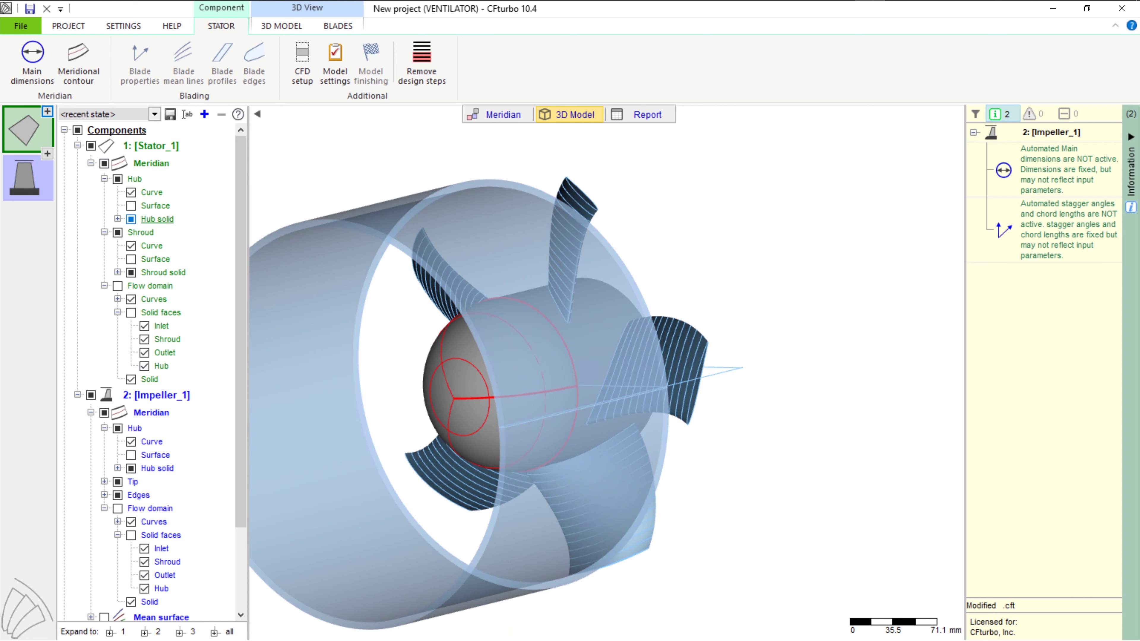
- Hide the stator's shroud solid to view the nose cone, and restore the Default model state
click(131, 272)
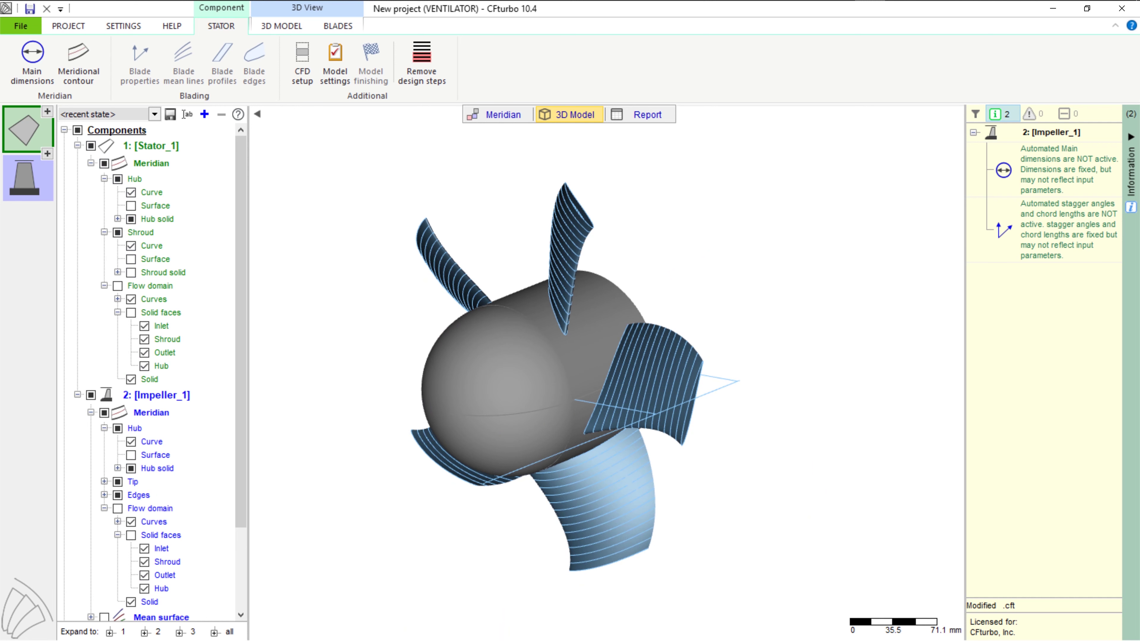
click(154, 114)
click(90, 138)
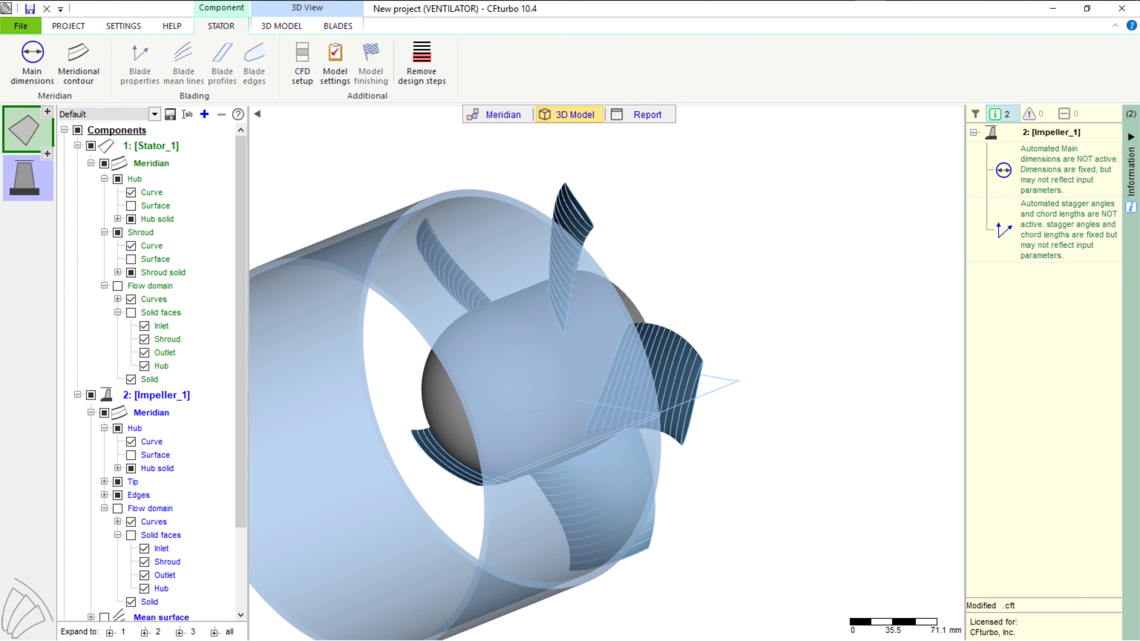
- Add a stator downstream of the impeller, place its outlet interface at z = 700 mm for hub and shroud, and finish its default design
click(25, 177)
click(48, 202)
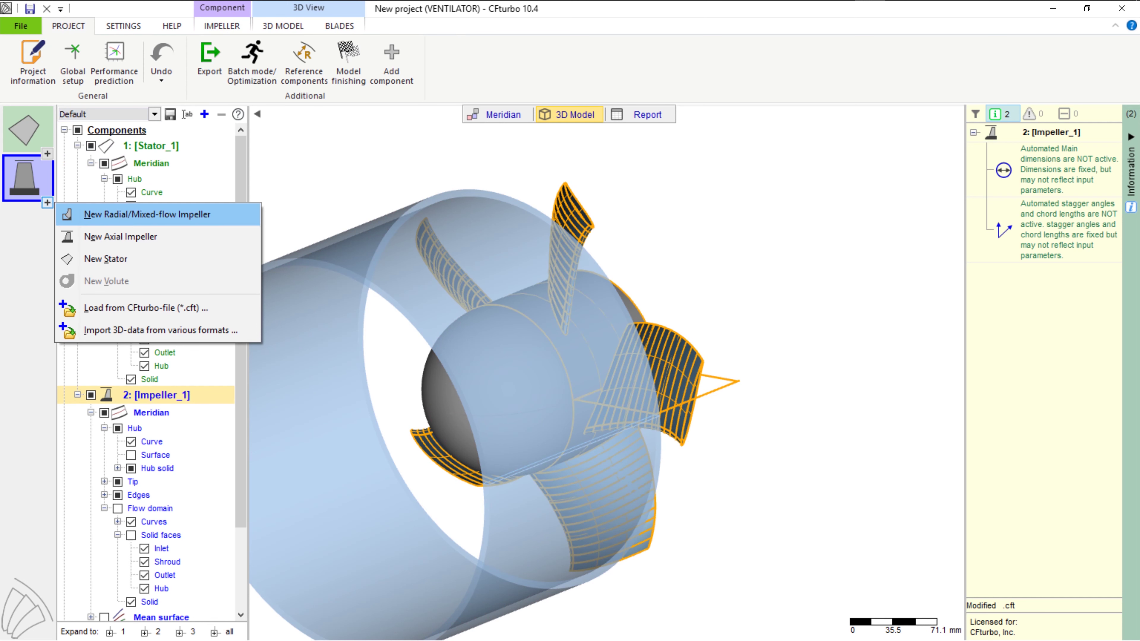
click(105, 258)
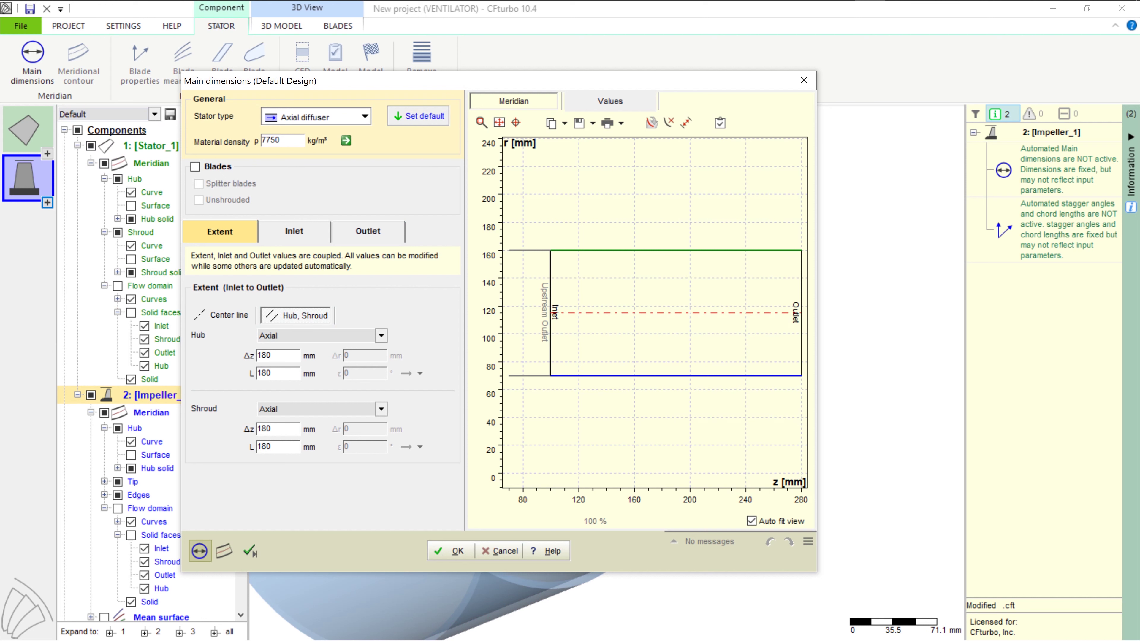
click(294, 232)
click(369, 231)
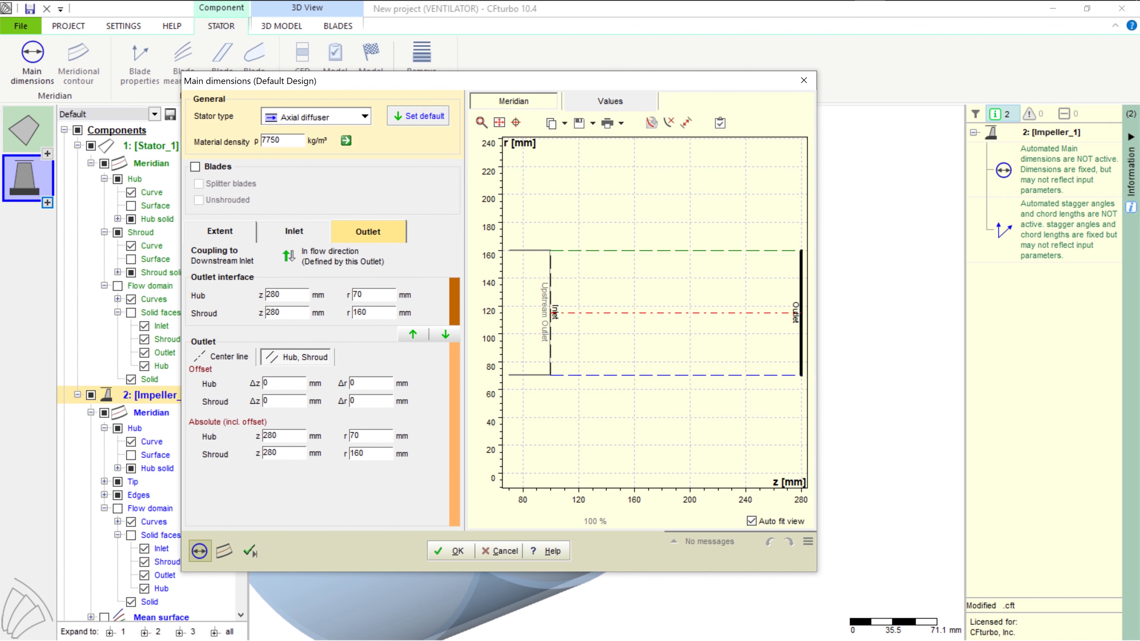
double_click(273, 295)
text(700)
key(Tab)
text(700)
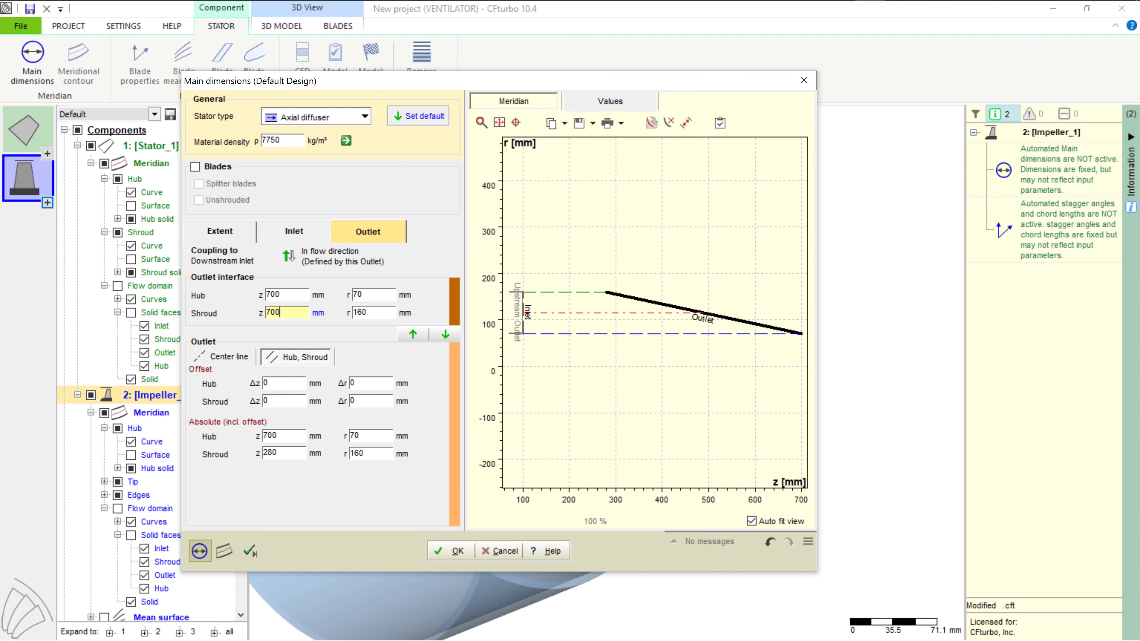
click(251, 551)
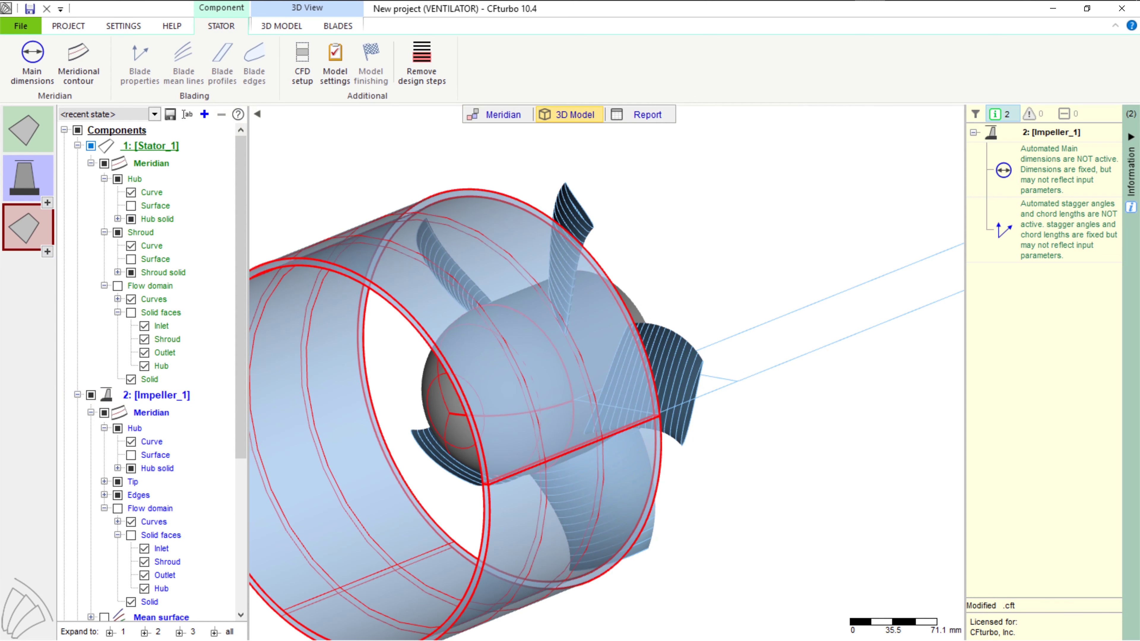
- Activate solid design for the downstream stator and set the hub solid's inner corner at the inlet to r = 50 mm
click(79, 62)
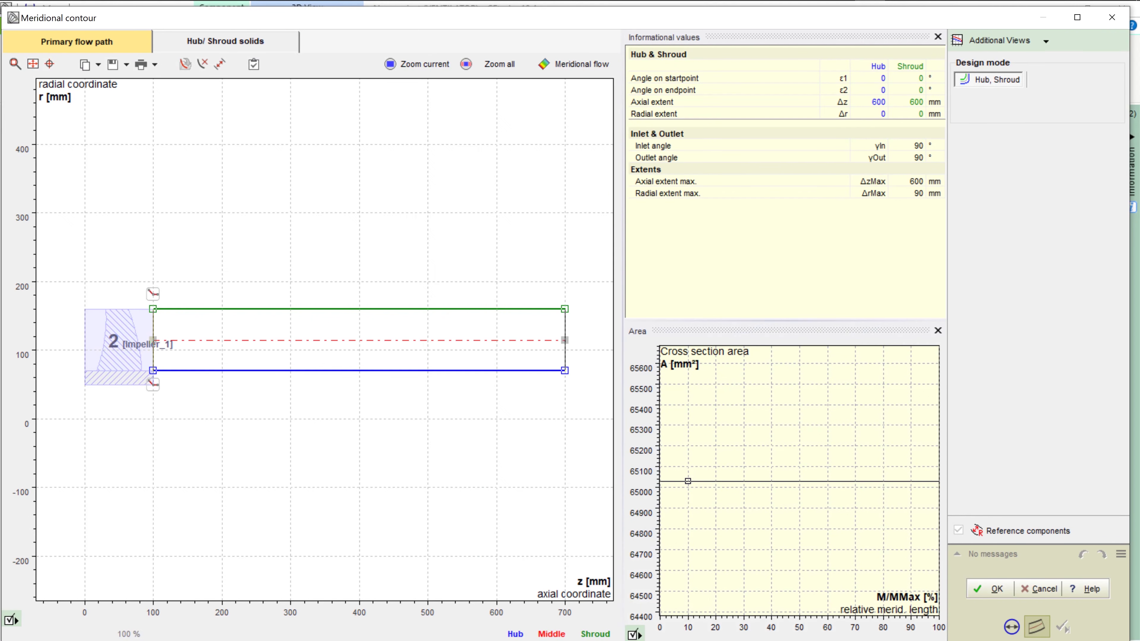
click(210, 42)
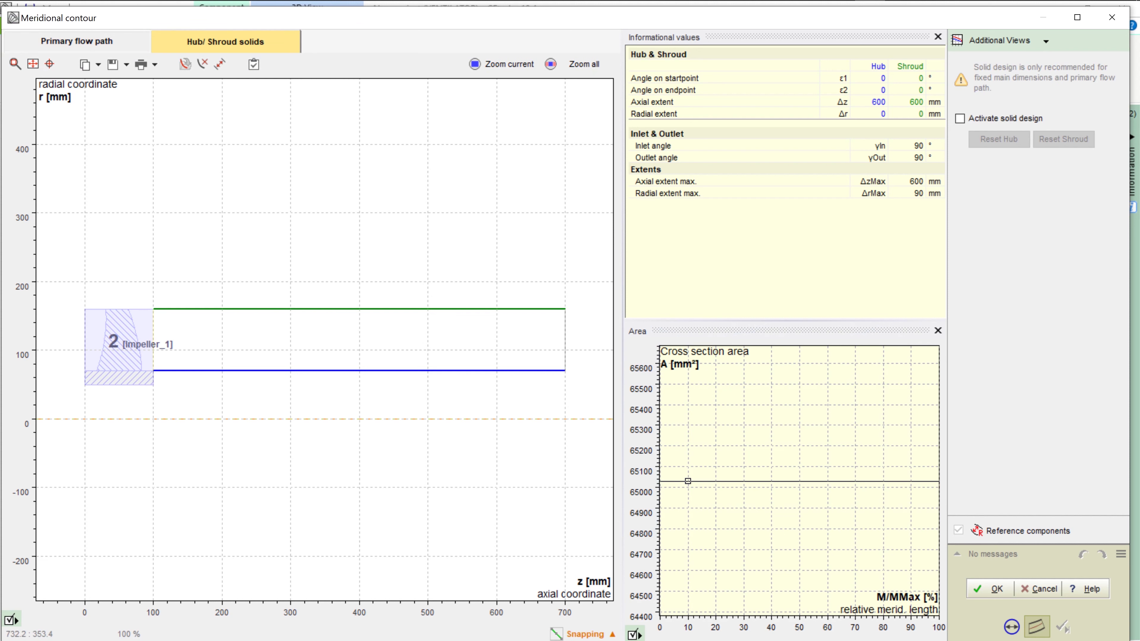
click(959, 118)
scroll(204, 447, up, 2)
right_click(98, 342)
click(125, 354)
key(Tab)
key(shift+Left)
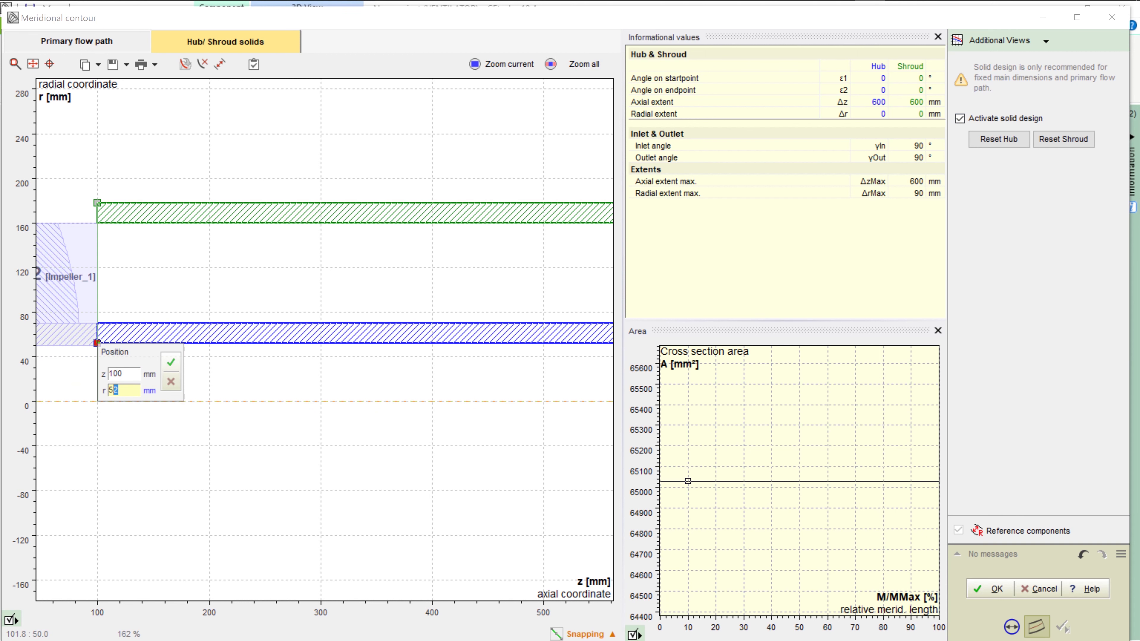
text(0)
click(171, 362)
- Set the shroud solid's outer corner at the downstream stator's inlet to r = 165 mm
right_click(100, 205)
click(116, 211)
key(Tab)
key(shift+Left)
key(shift+Left)
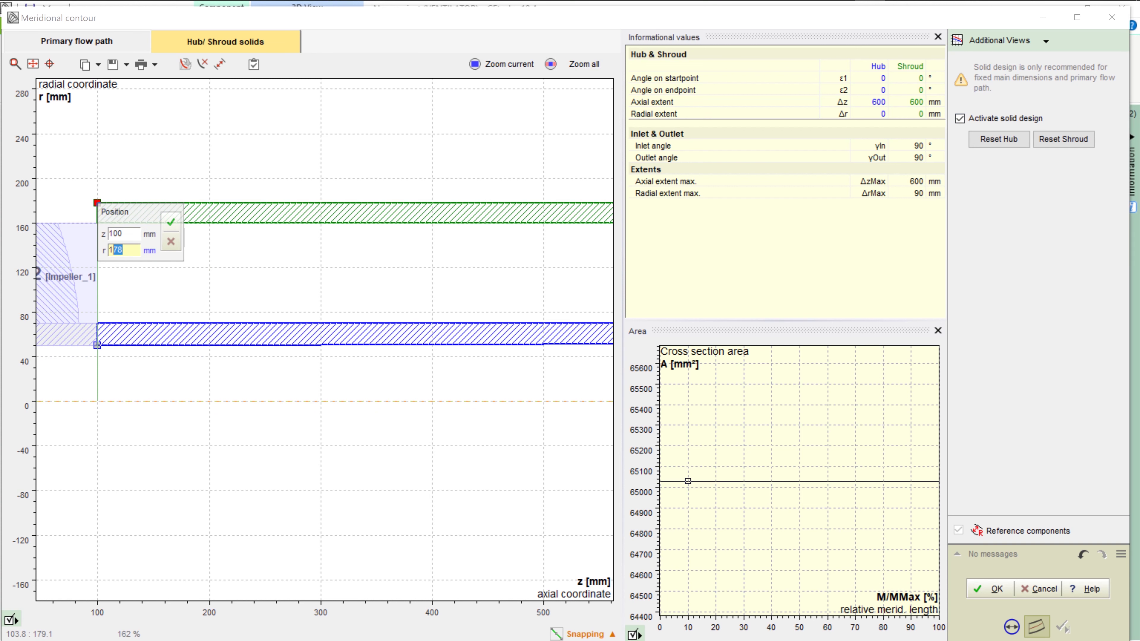
text(65)
key(Return)
- Move the outlet corners of the shroud and hub solids to about r = 165 mm and 50 mm, and accept the contour
scroll(322, 447, down, 2)
middle_drag(322, 447, 128, 399)
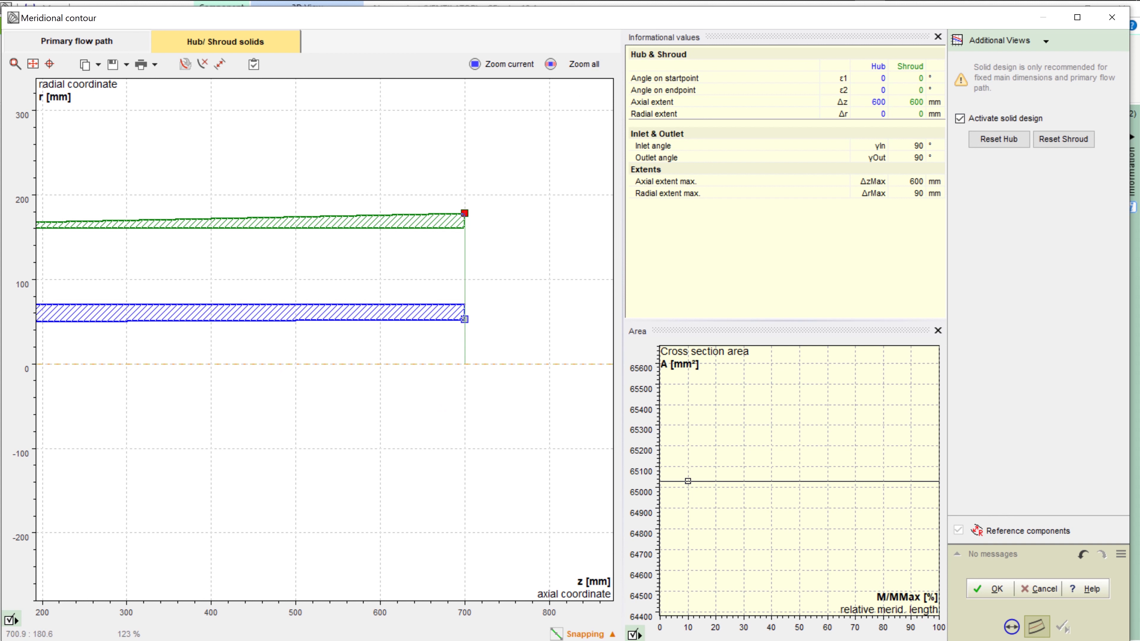
drag(465, 213, 465, 223)
drag(464, 319, 465, 322)
scroll(407, 411, down, 3)
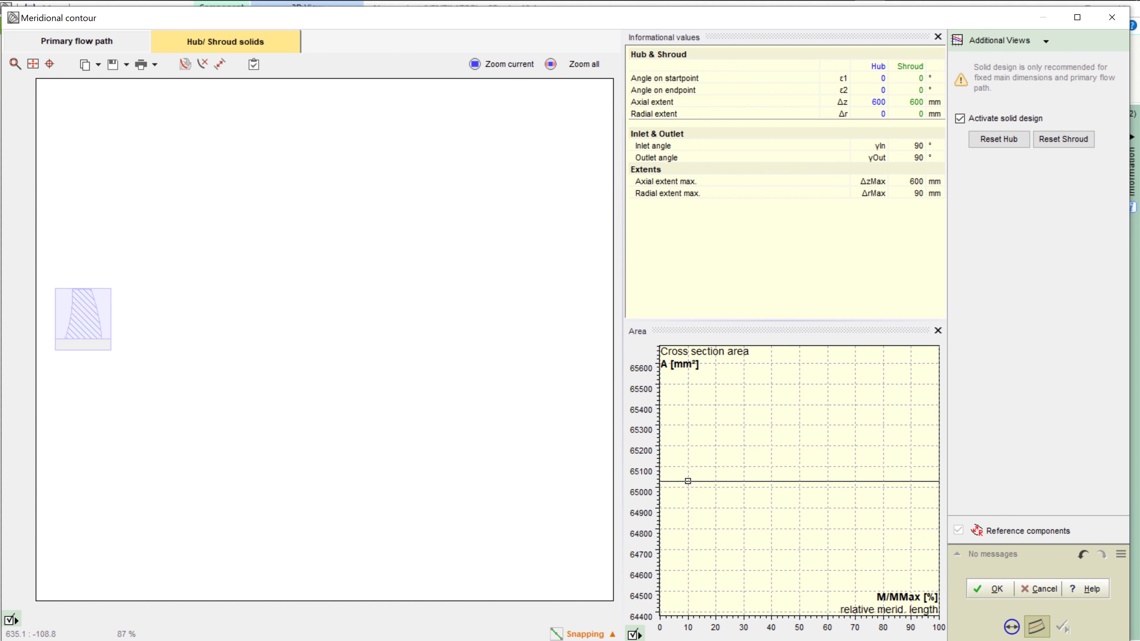
click(991, 589)
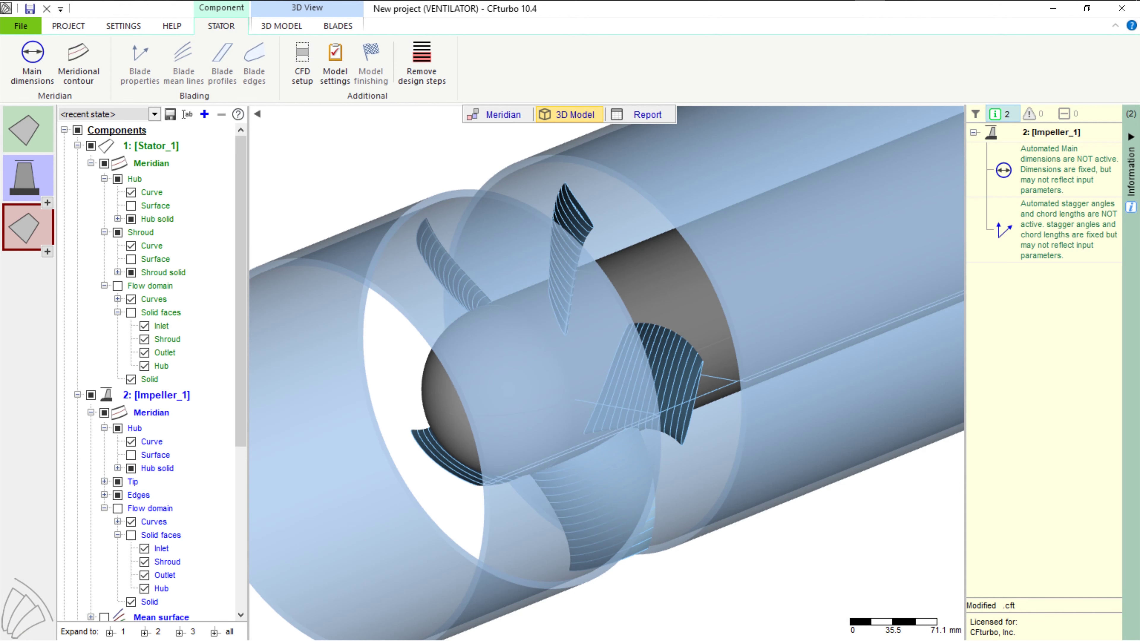
- Run model finishing on the impeller with solid trimming and a 1 mm hub fillet radius
scroll(651, 348, up, 2)
click(26, 180)
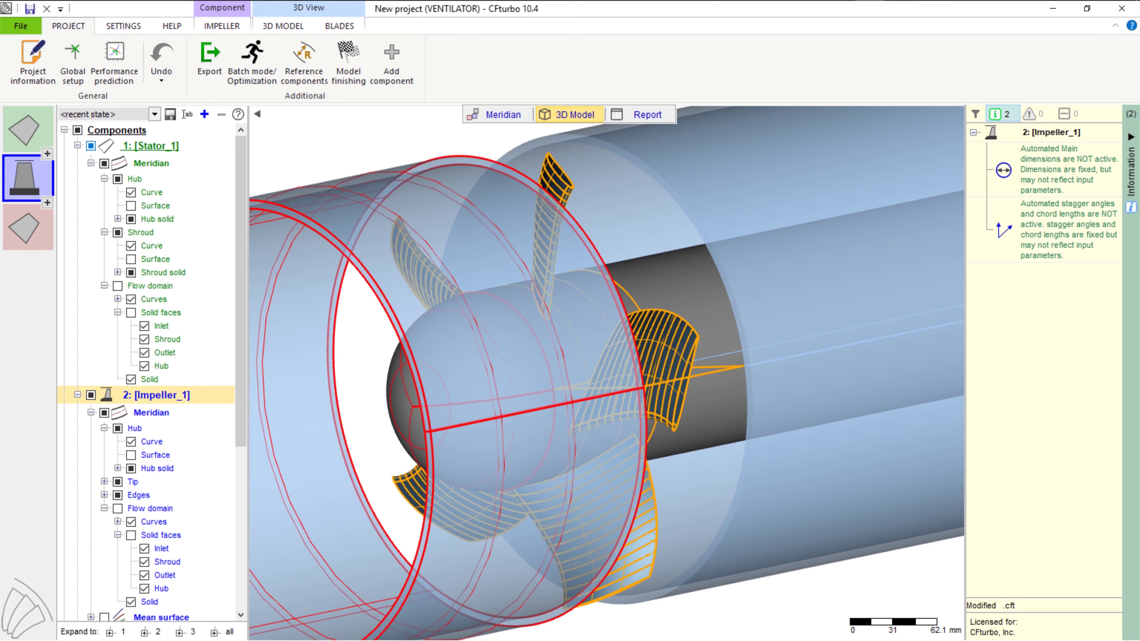
click(283, 25)
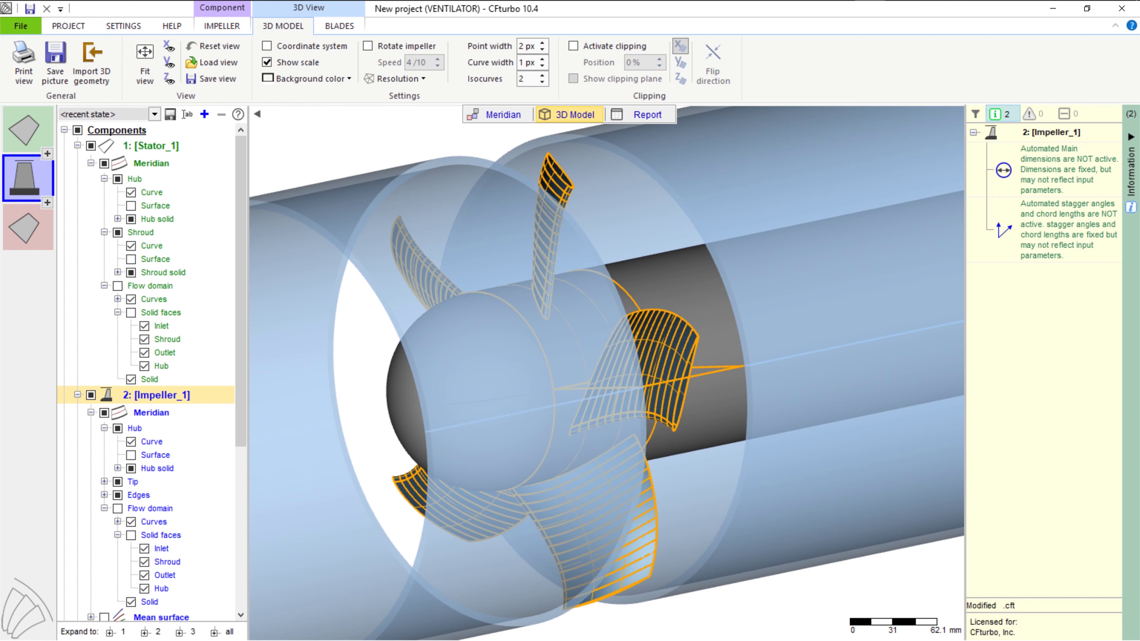
click(221, 26)
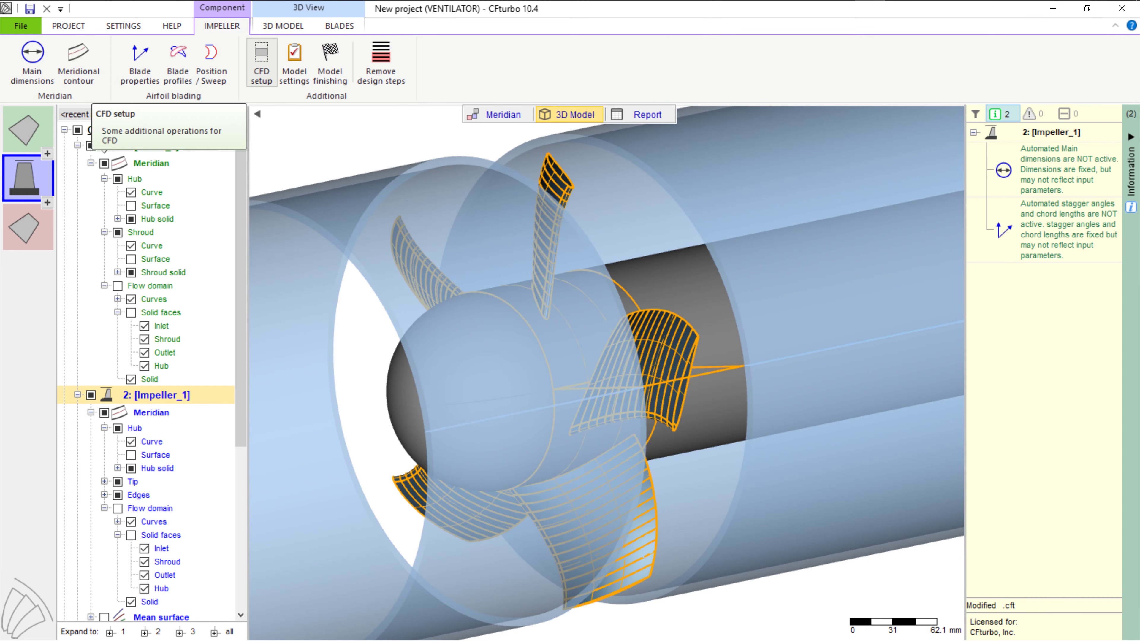
click(330, 61)
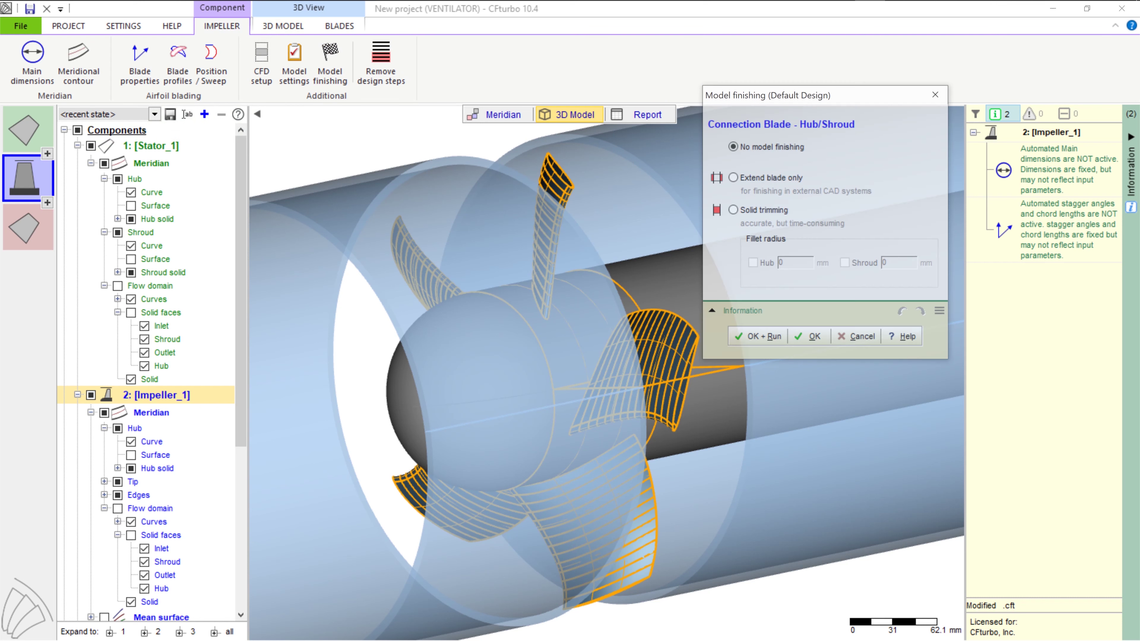
click(734, 210)
click(754, 264)
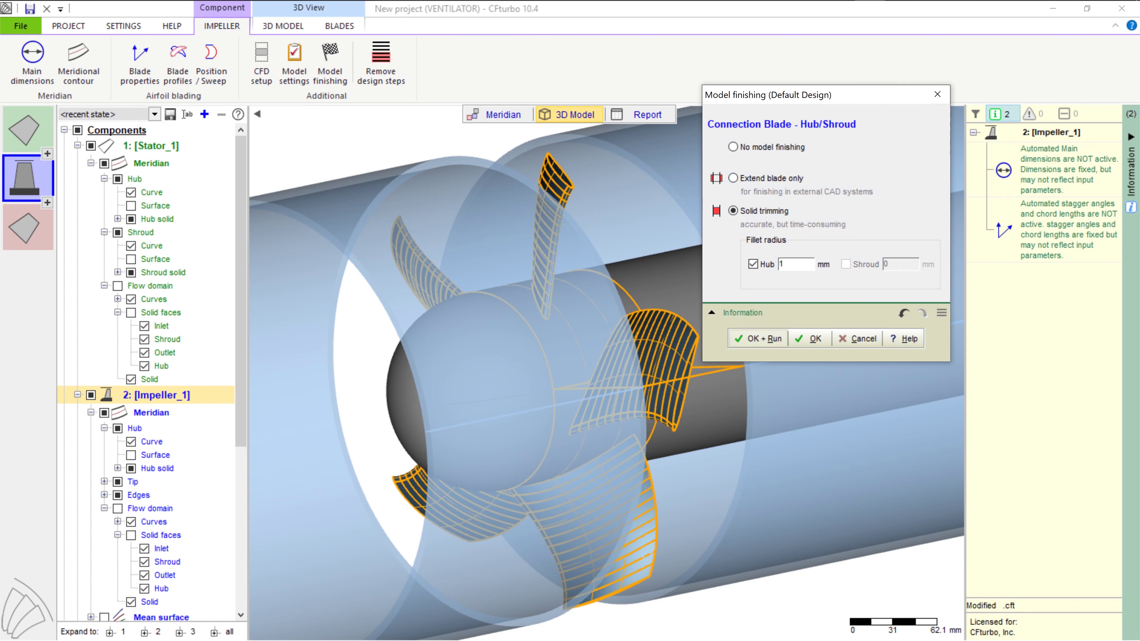
click(759, 339)
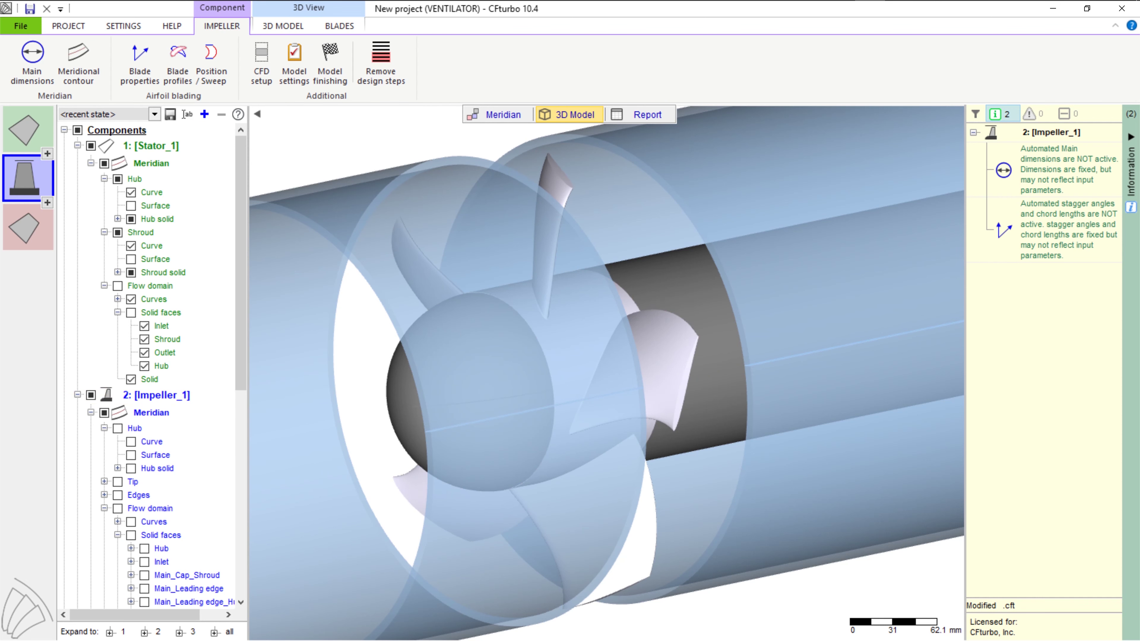
- Examine the trimmed impeller blades and hub between the two stators from several angles and distances
drag(620, 368, 521, 359)
scroll(606, 372, up, 5)
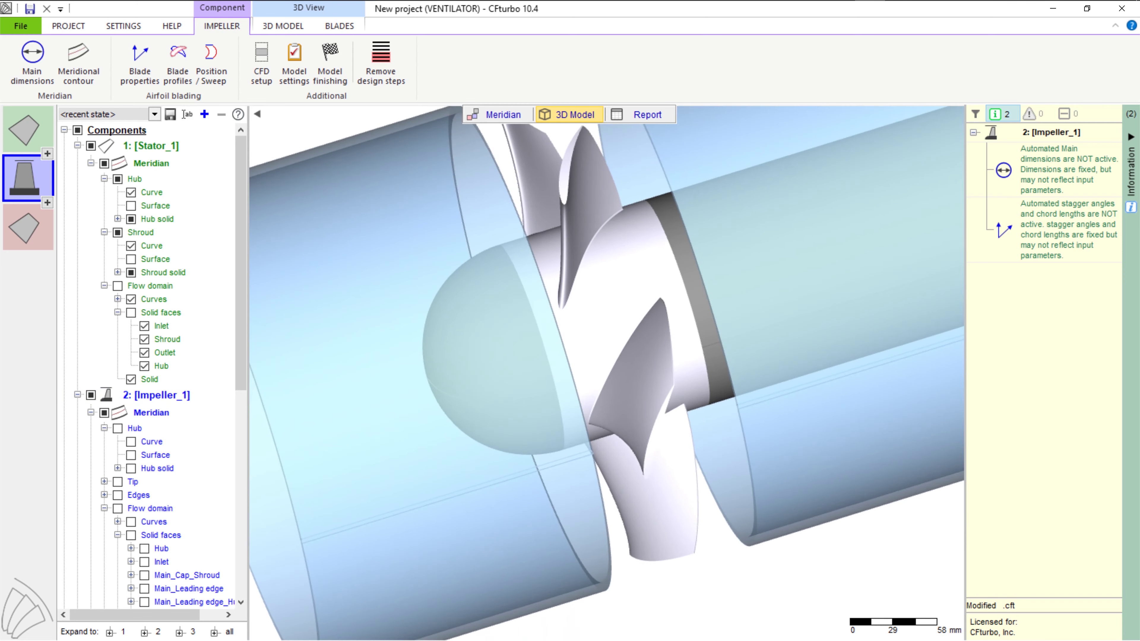
scroll(606, 373, up, 2)
scroll(606, 373, down, 9)
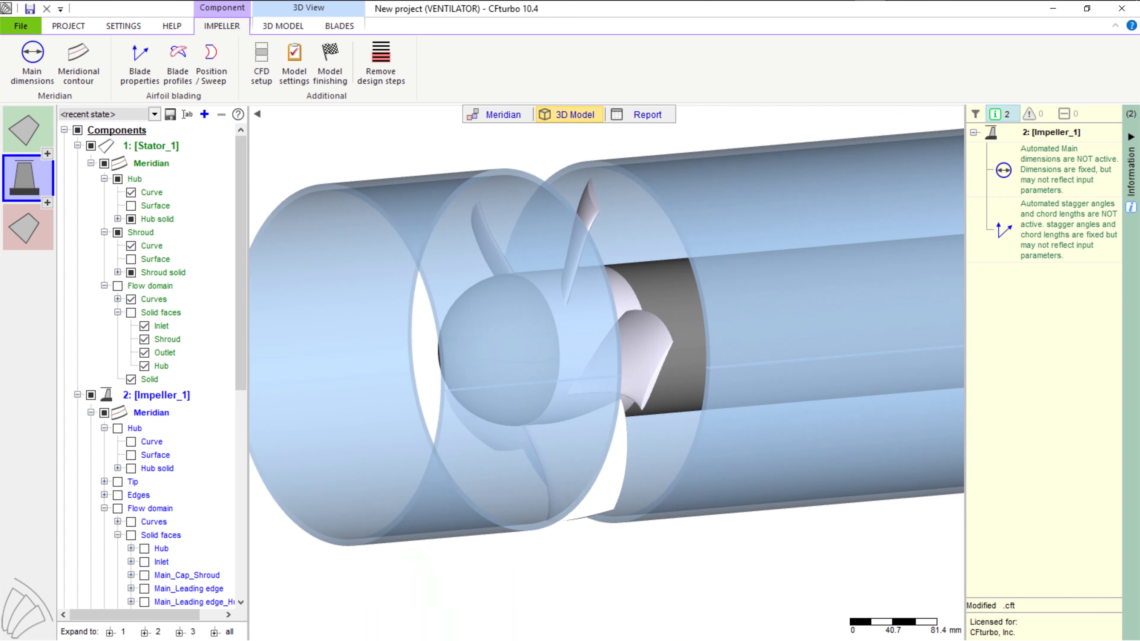
scroll(606, 372, up, 2)
middle_drag(606, 373, 600, 392)
drag(601, 393, 579, 391)
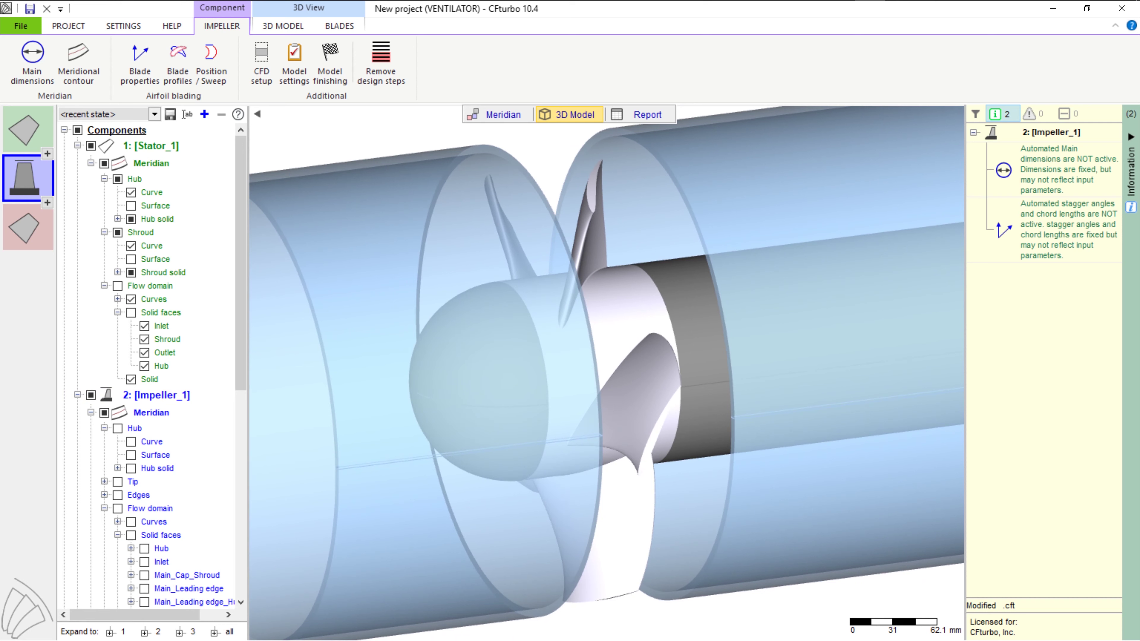
- Save the project as a new CFturbo data file named AXF v1 in the AXF folder
click(21, 26)
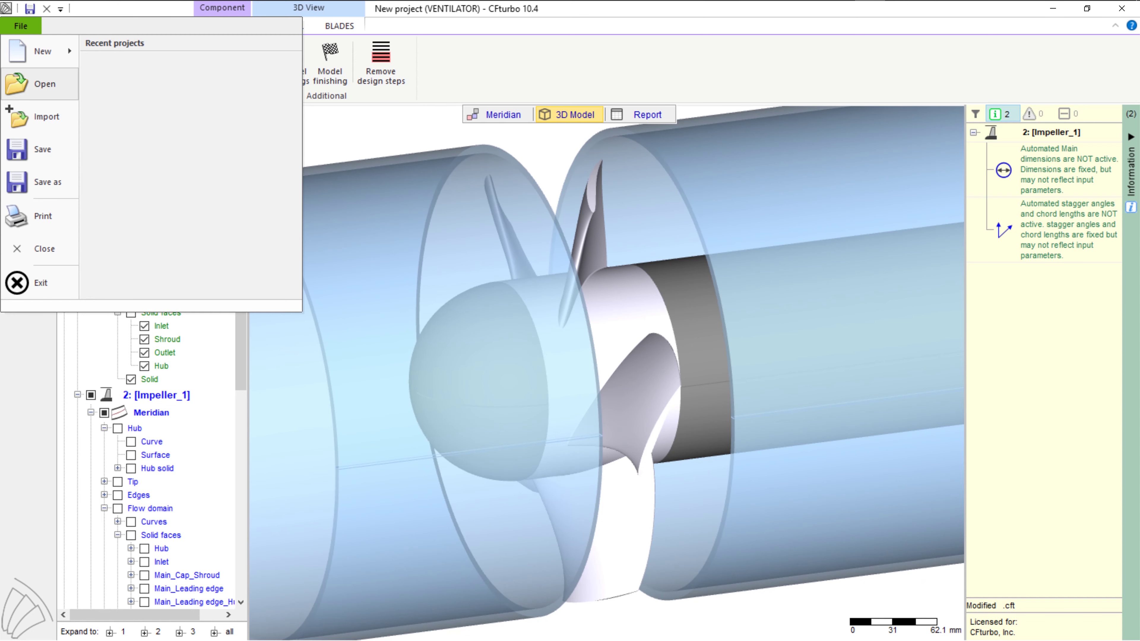
click(48, 182)
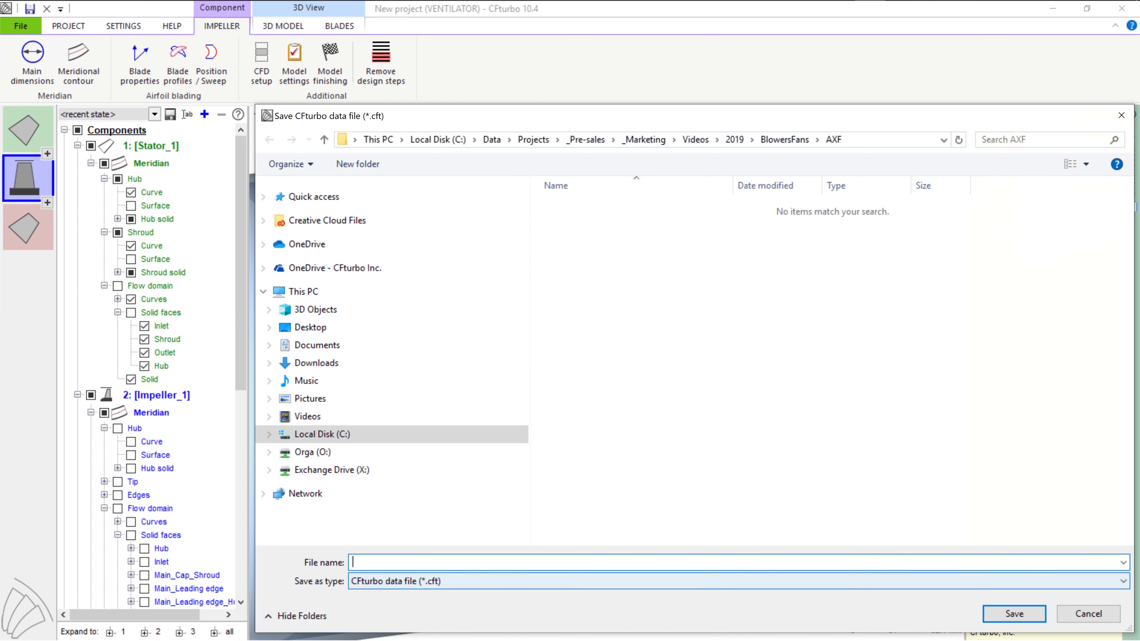
text(AXF v1)
key(Tab)
key(Return)
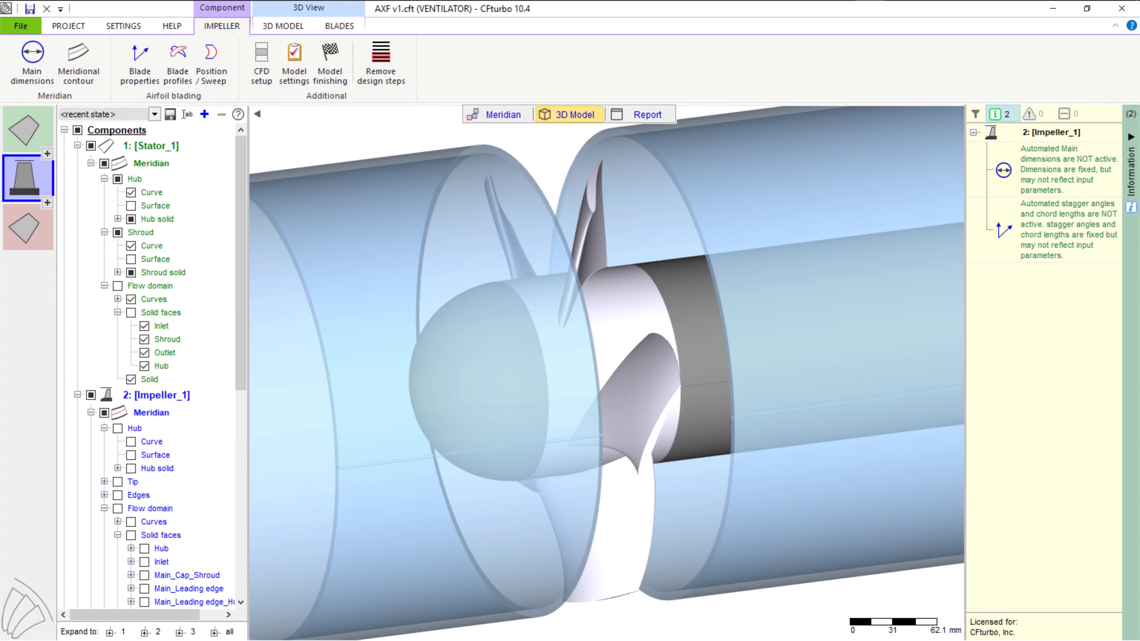
- Set up a project export with the Simerics CFD interface and include both stators and the impeller
click(68, 26)
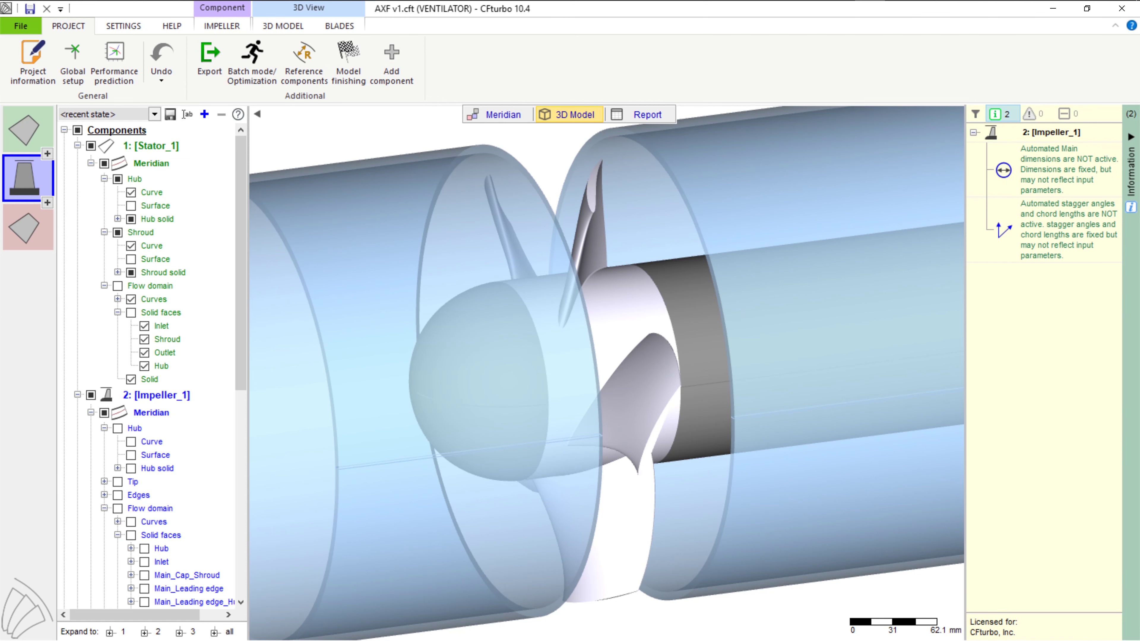
click(210, 59)
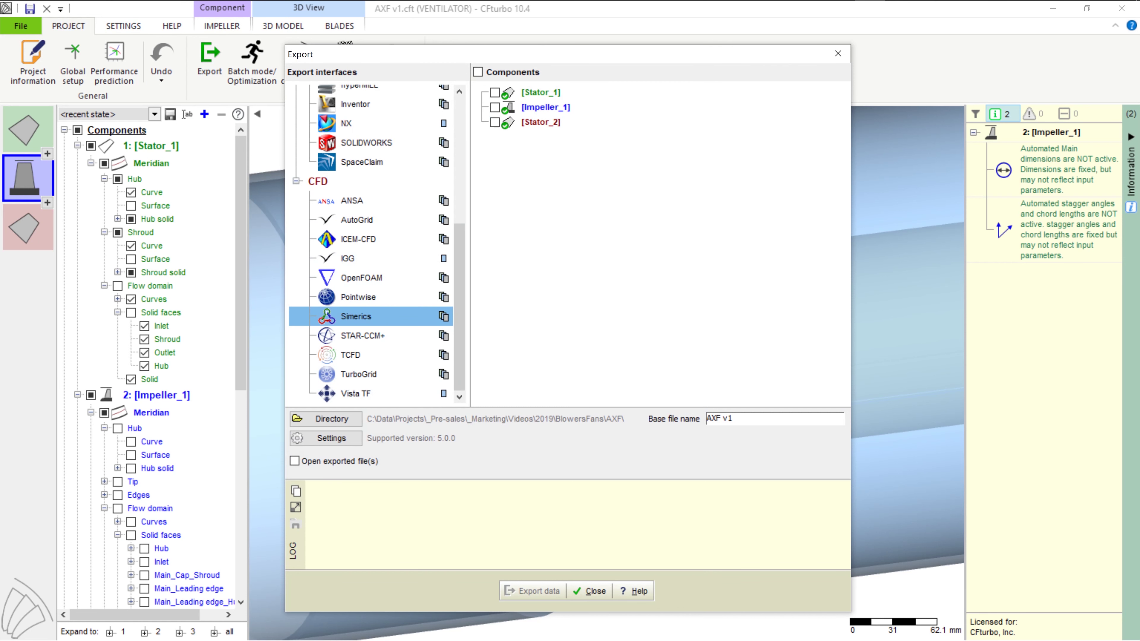
scroll(377, 245, up, 5)
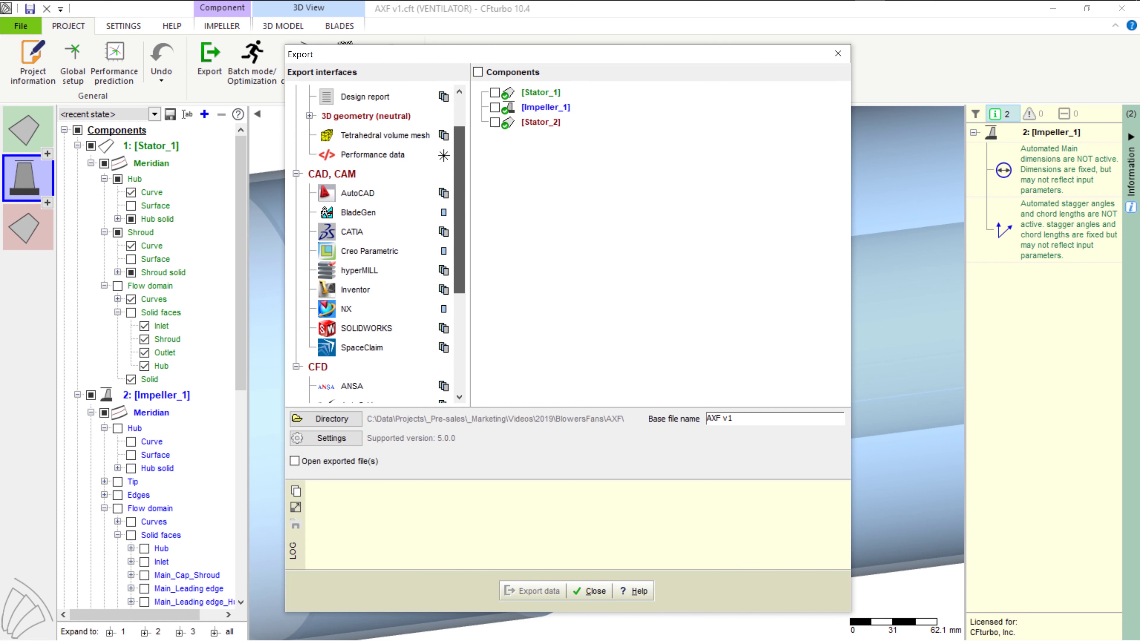
click(309, 172)
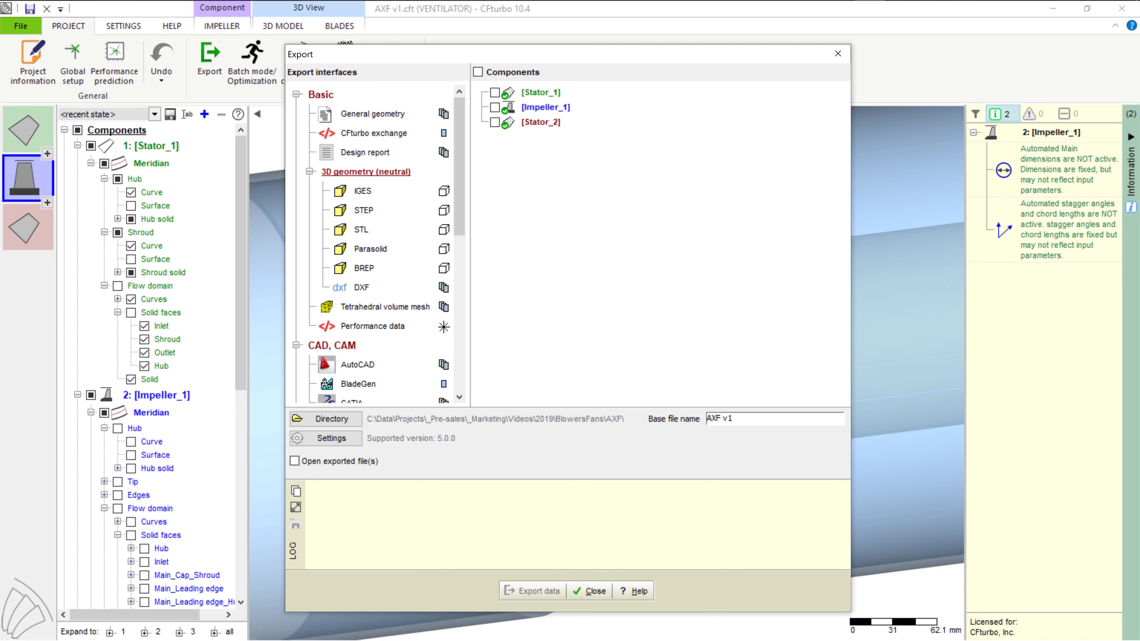
scroll(359, 316, down, 6)
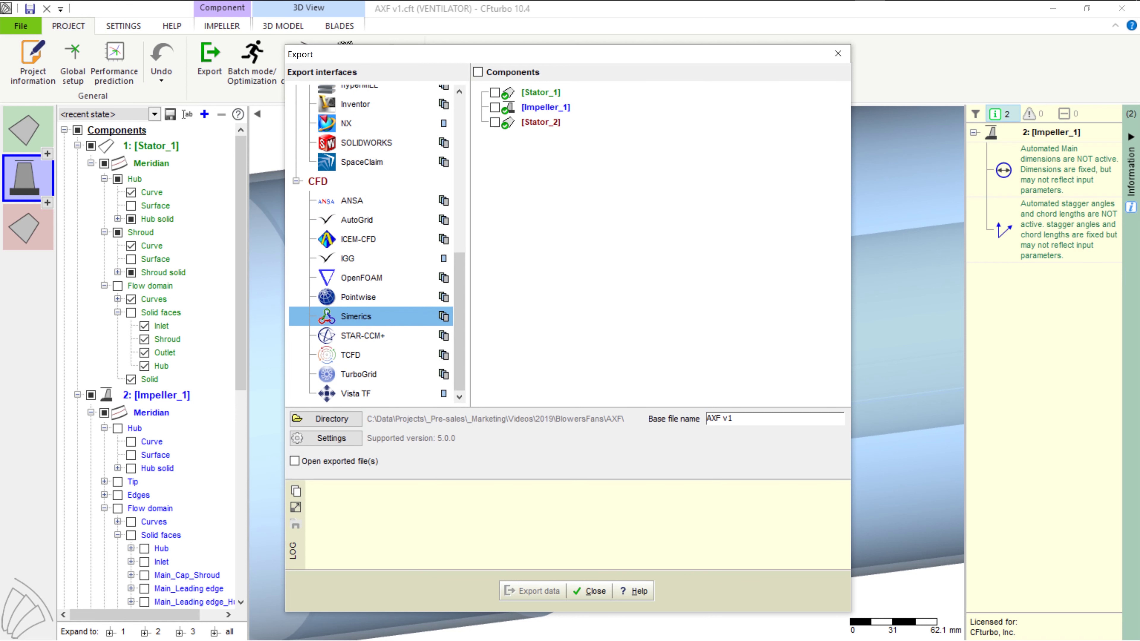
click(478, 72)
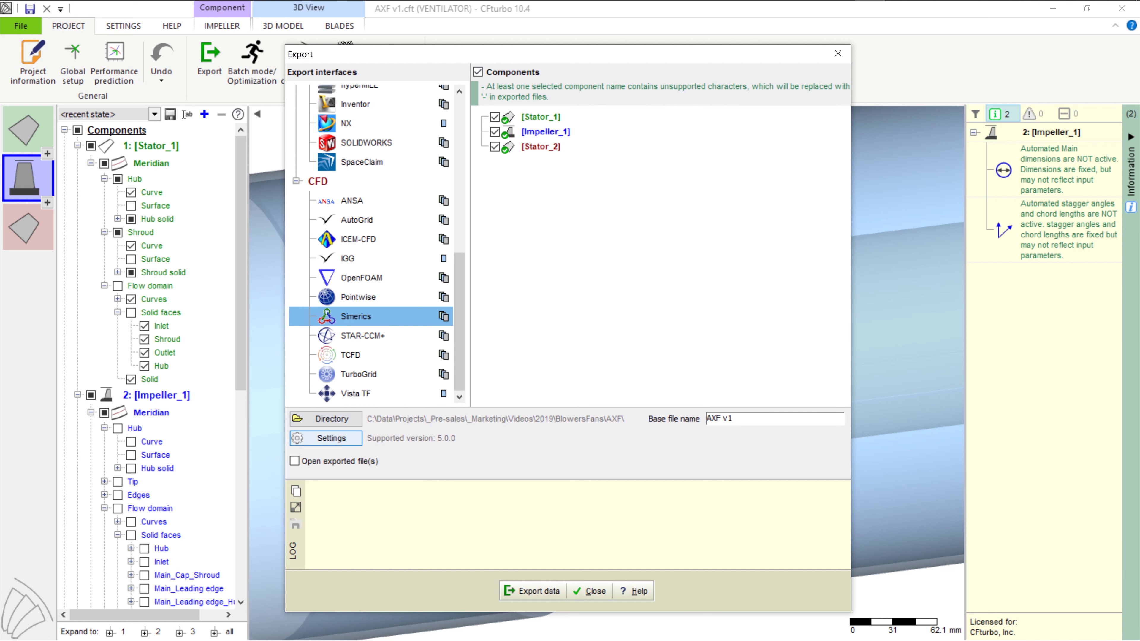
- Set the mesh resolution in the Simerics export parameters to Coarse
click(326, 438)
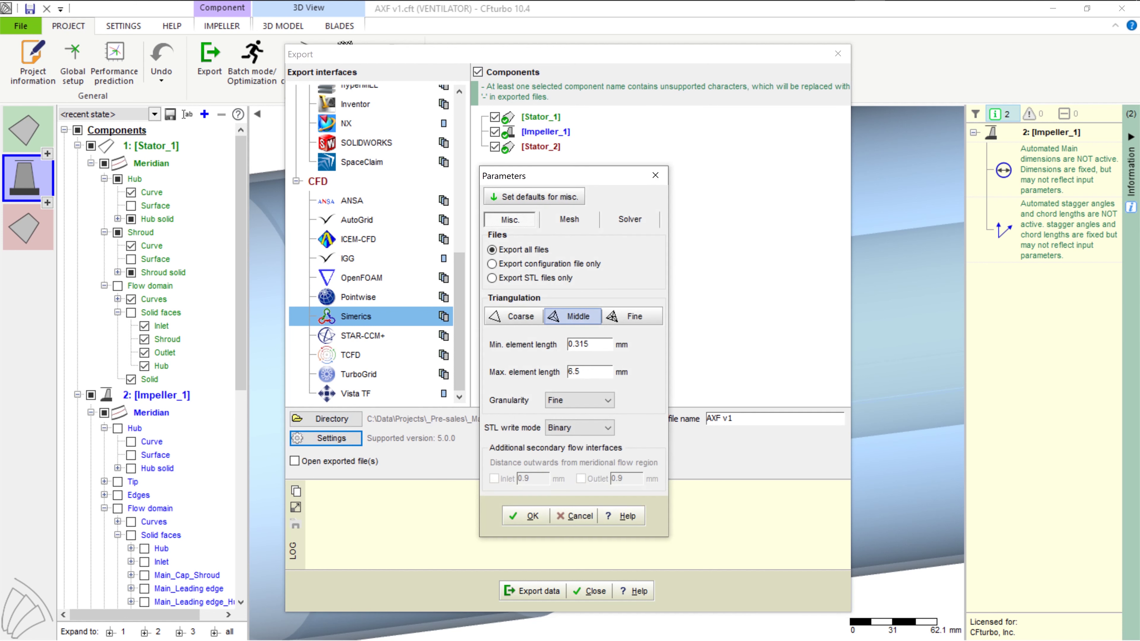
click(569, 219)
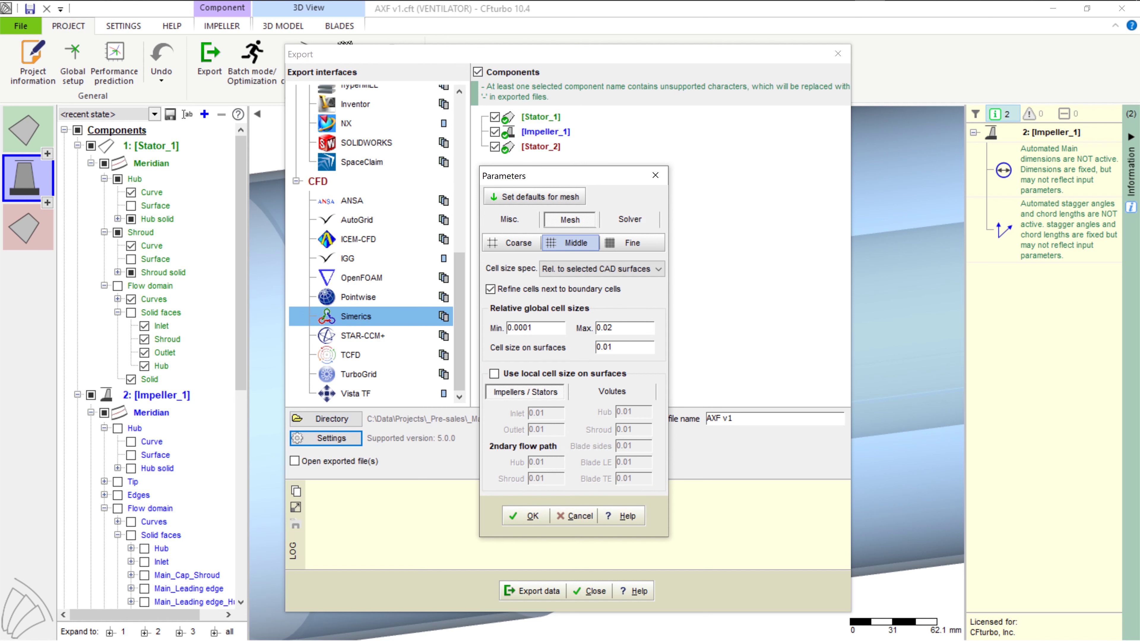
click(511, 243)
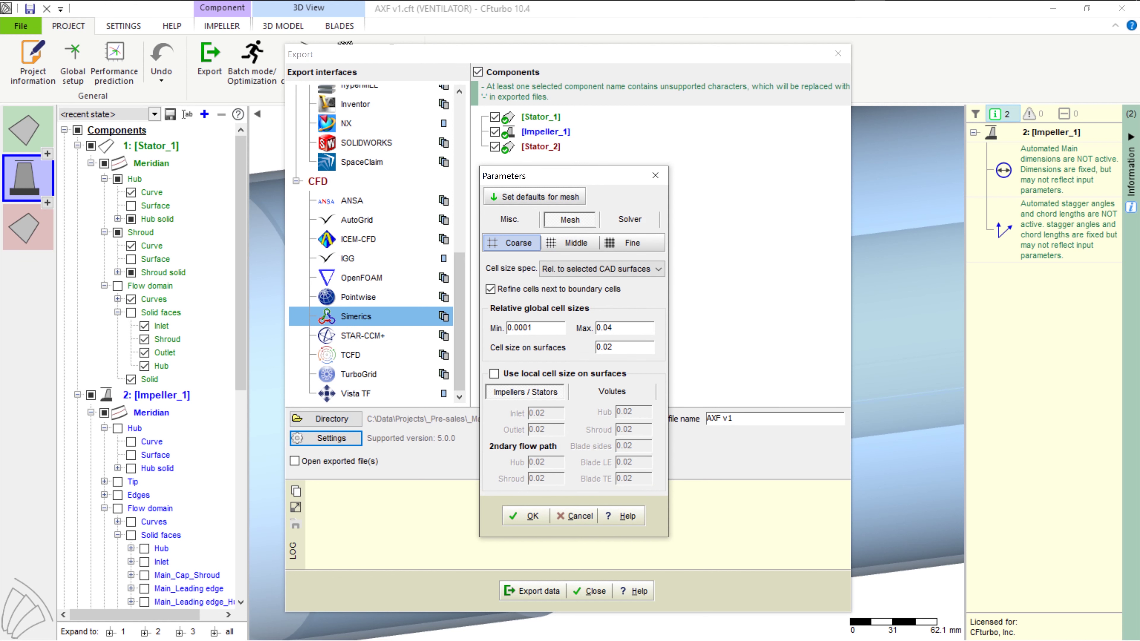
- Set the solver's velocity and pressure numeric schemes to 2nd Order Upwind and accept the export parameters
click(630, 219)
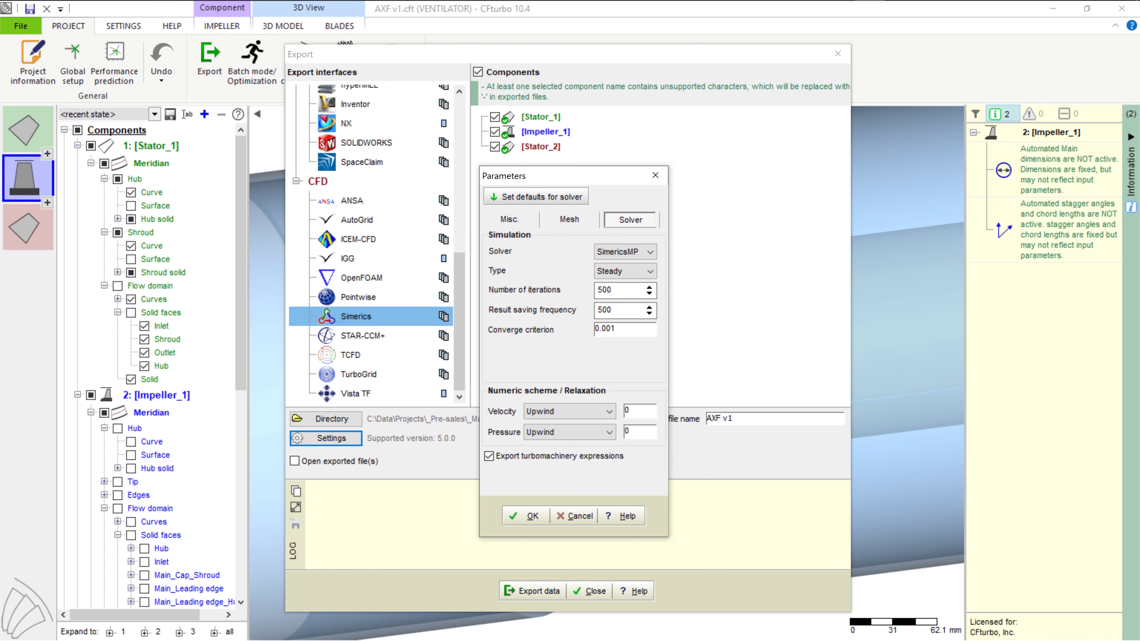
click(568, 411)
click(567, 446)
click(569, 432)
click(567, 467)
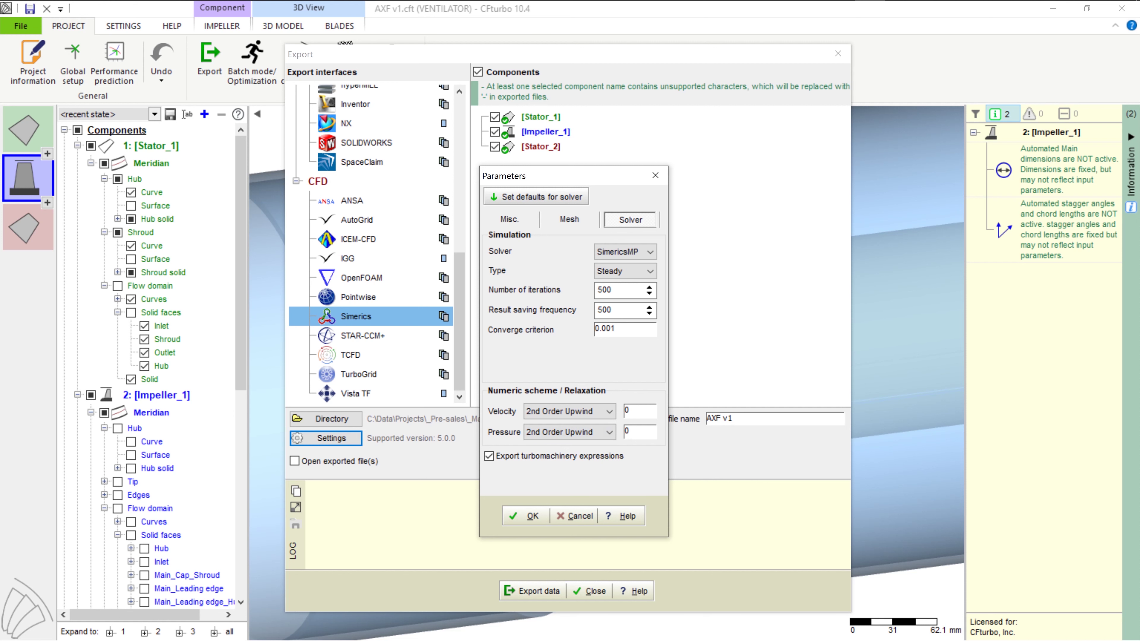
click(524, 516)
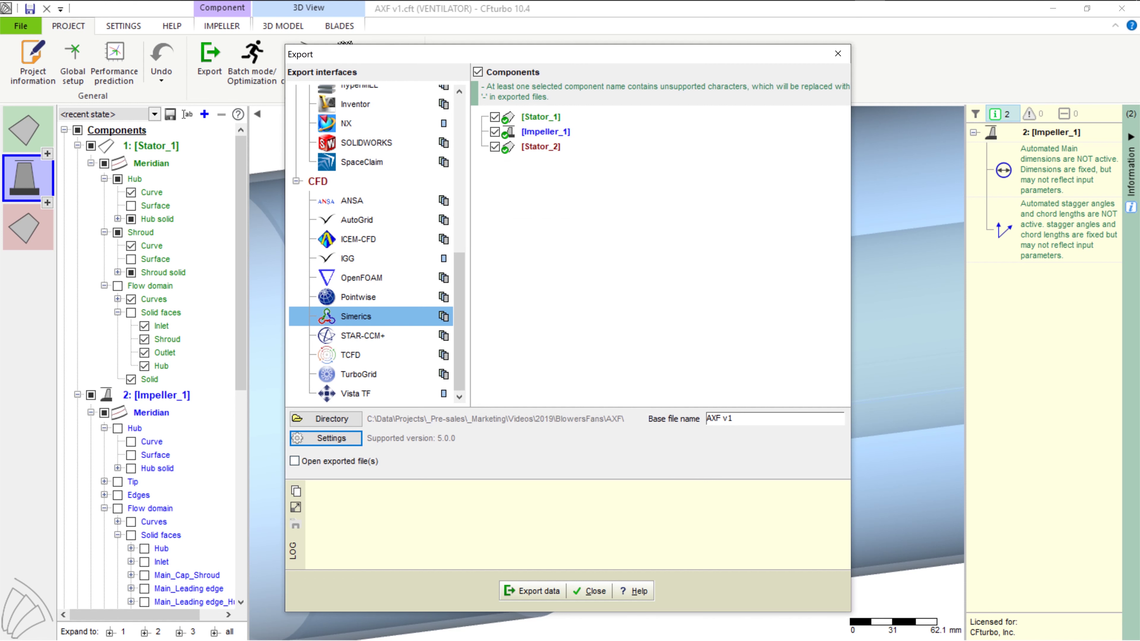
- Enable opening of the exported files and start the export together with Simerics version 5.0.0
click(295, 461)
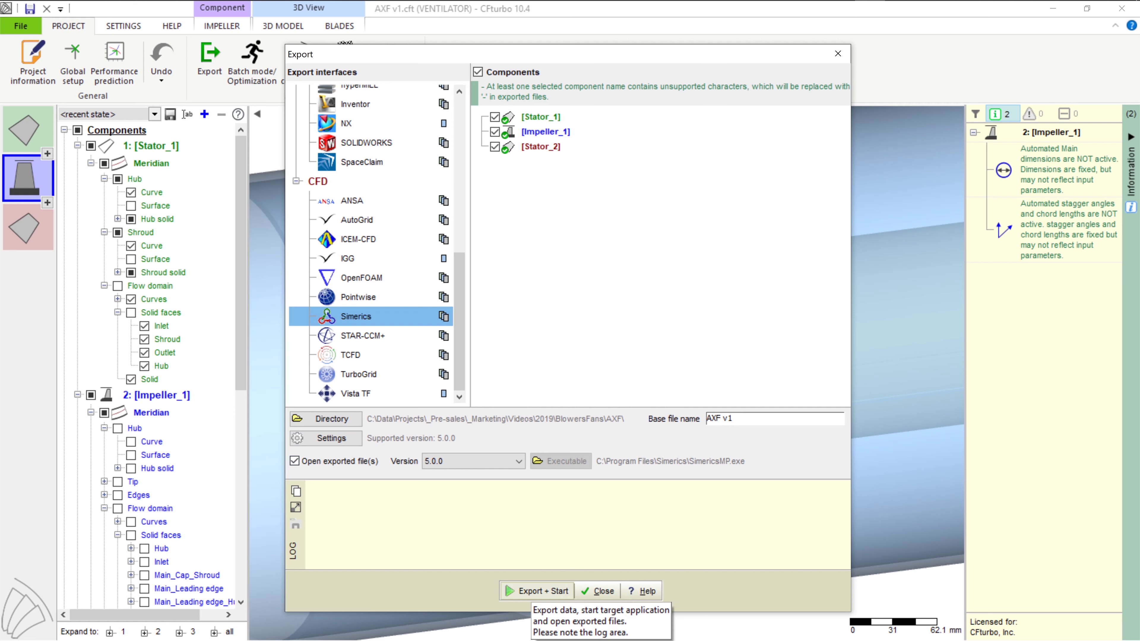
click(539, 591)
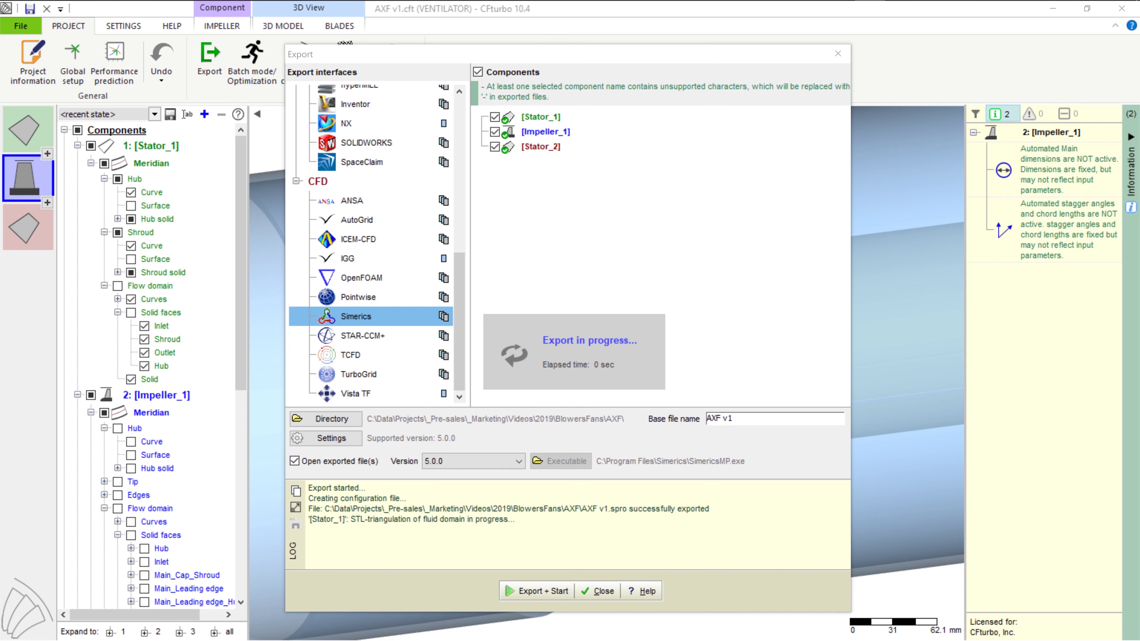